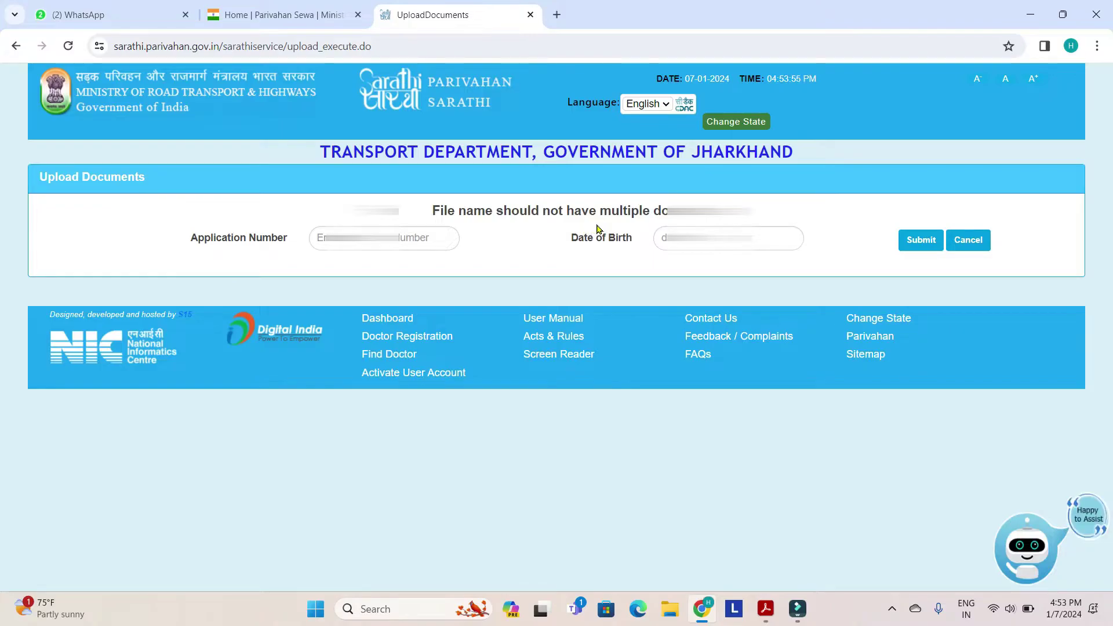
Step: Open the Downloads folder in File Explorer and rename the first image to pan
{"action": "left_click", "coordinate": [434, 230]}
{"action": "left_click", "coordinate": [668, 612]}
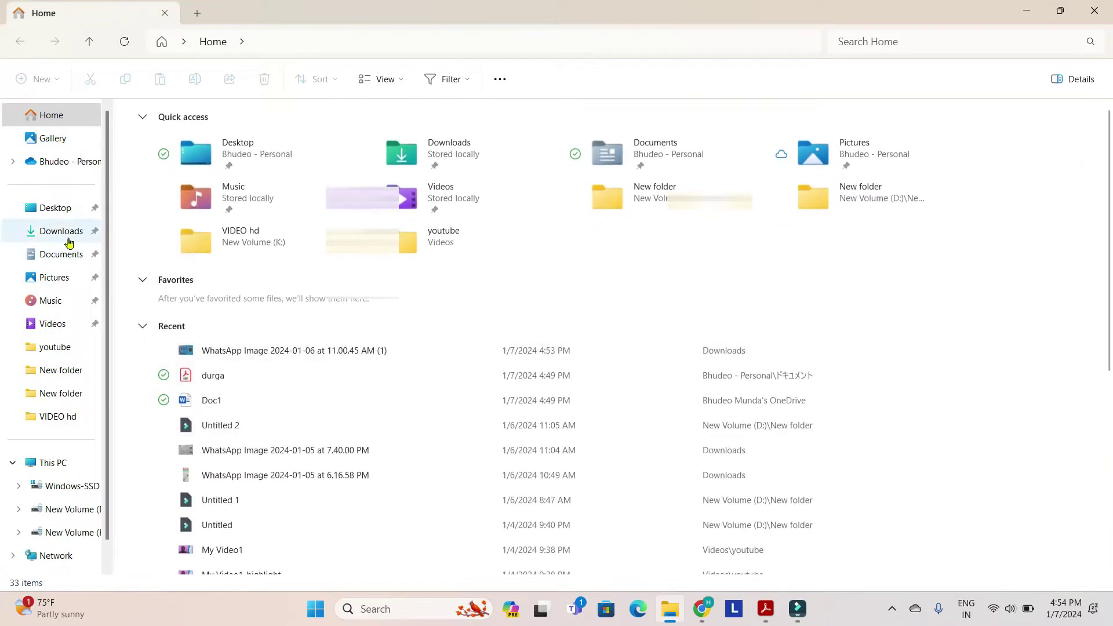
{"action": "left_click", "coordinate": [60, 231]}
{"action": "left_click", "coordinate": [165, 219]}
{"action": "key", "text": "F2"}
{"action": "type", "text": "pan"}
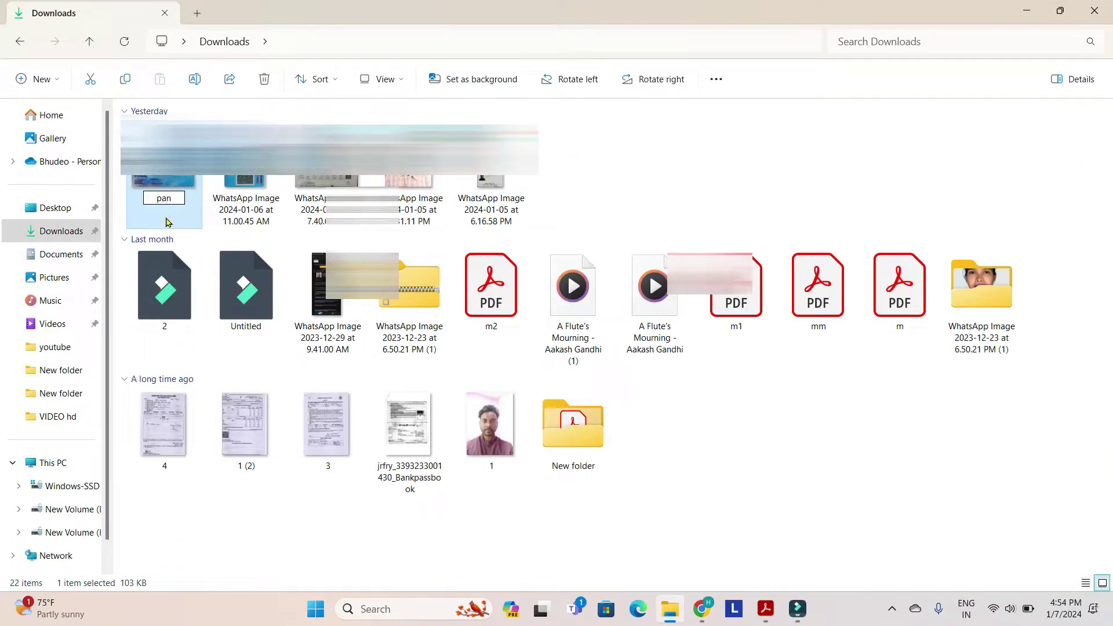
{"action": "left_click", "coordinate": [416, 206]}
Step: Rename the other two downloaded images to photo and uid
{"action": "key", "text": "F2"}
{"action": "type", "text": "photo"}
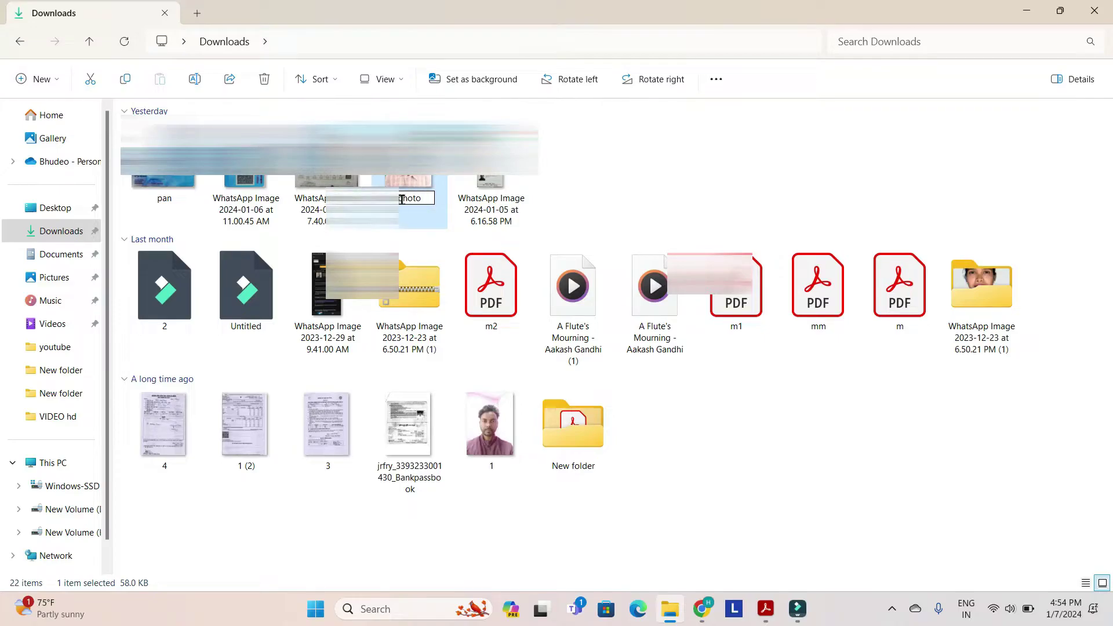
{"action": "left_click", "coordinate": [551, 180]}
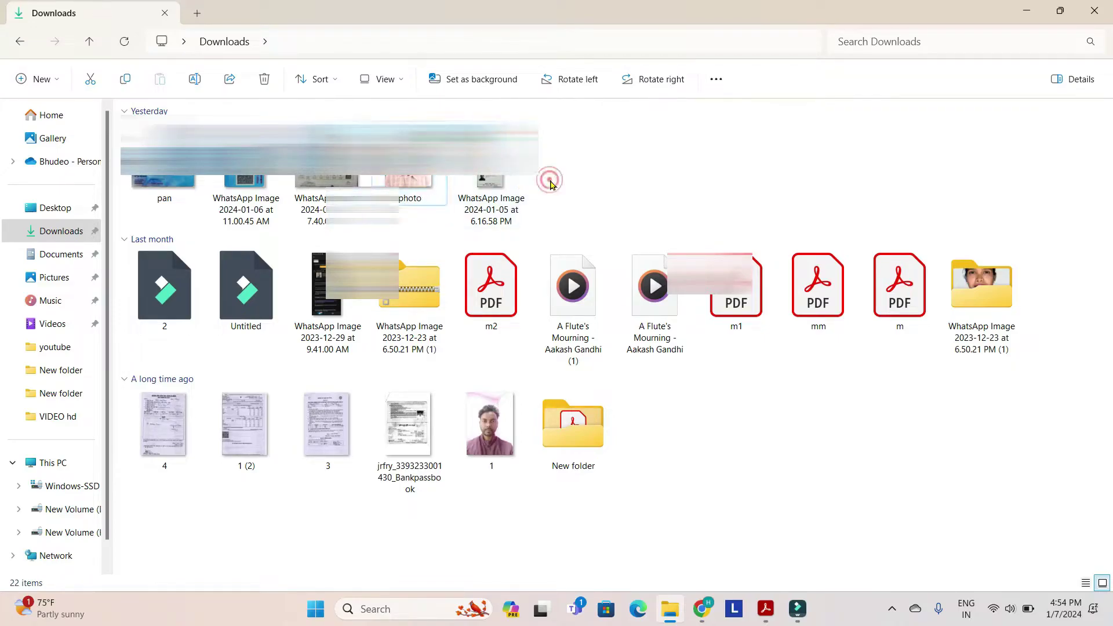
{"action": "left_click", "coordinate": [492, 203]}
{"action": "key", "text": "F2"}
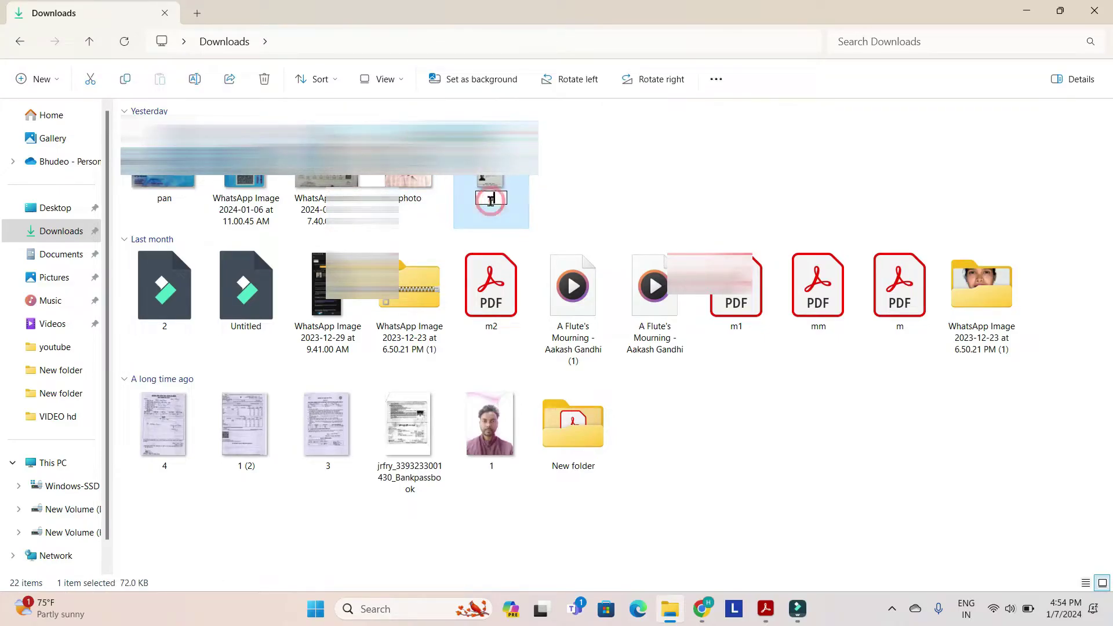
{"action": "type", "text": "uid"}
{"action": "left_click", "coordinate": [408, 224]}
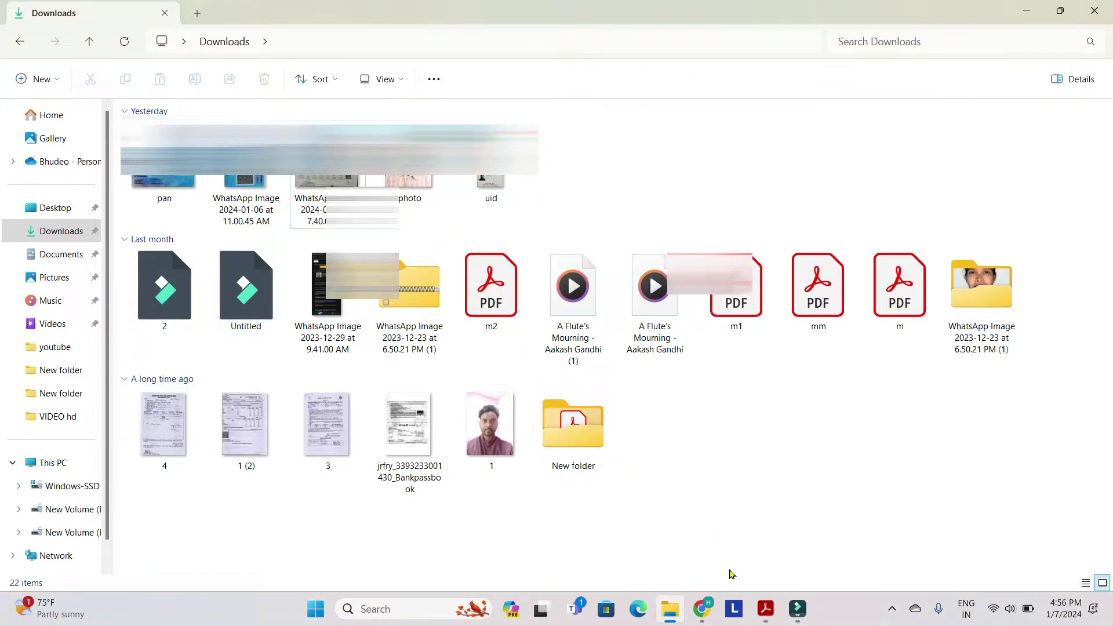
Step: Submit the application number and birth date, dismiss the OTP dialog, and close the upload page
{"action": "left_click", "coordinate": [706, 616]}
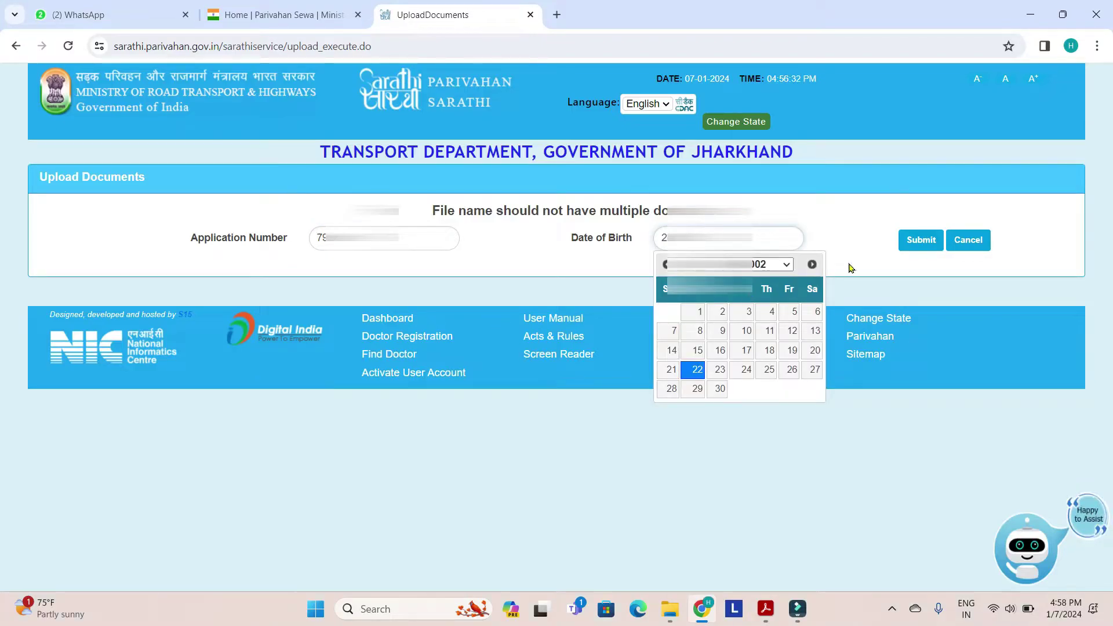
{"action": "left_click", "coordinate": [916, 247]}
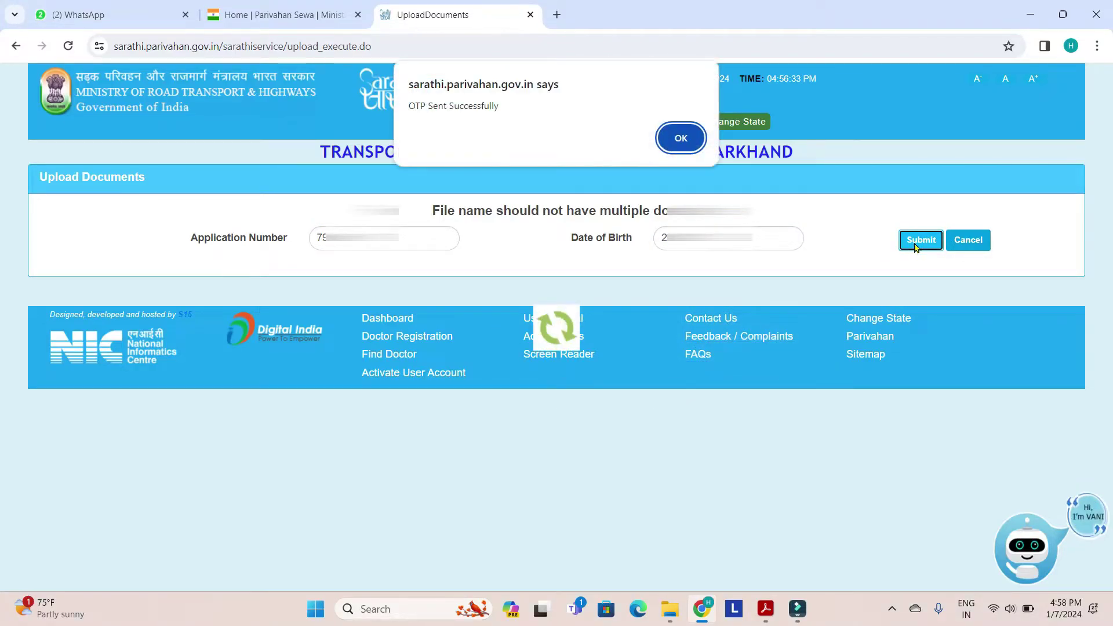
{"action": "left_click", "coordinate": [681, 137]}
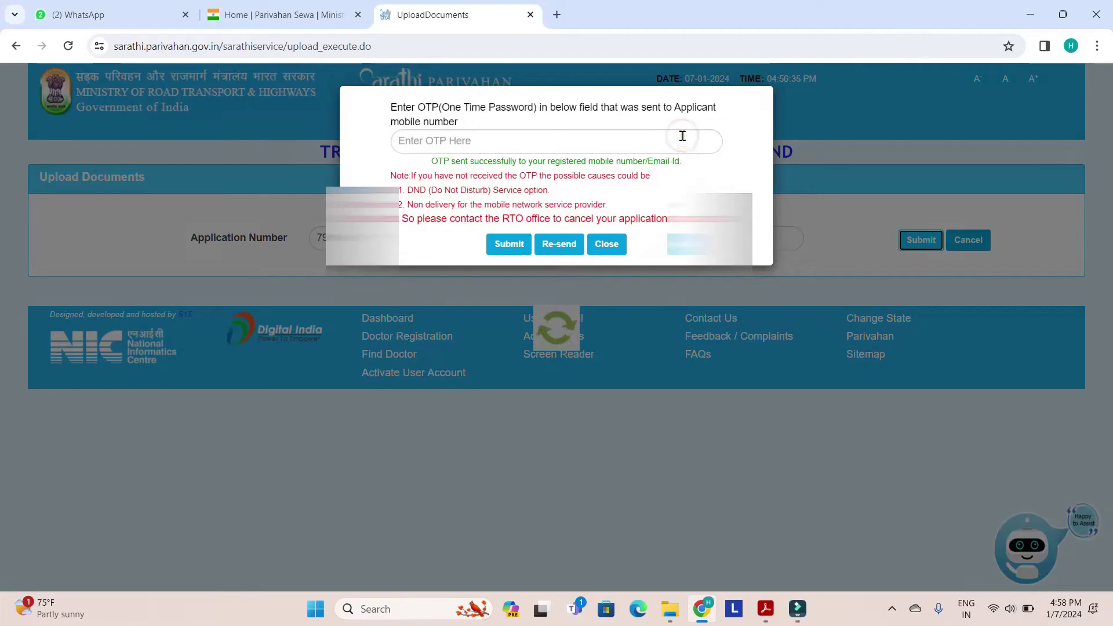
{"action": "left_click", "coordinate": [468, 145]}
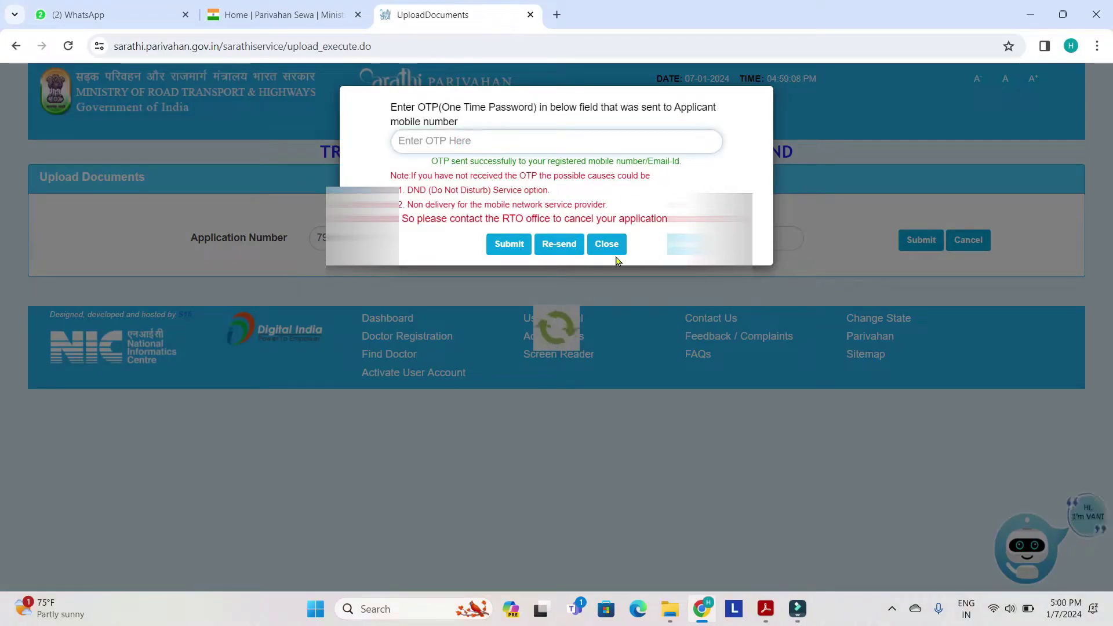
{"action": "left_click", "coordinate": [606, 244]}
{"action": "left_click", "coordinate": [530, 15]}
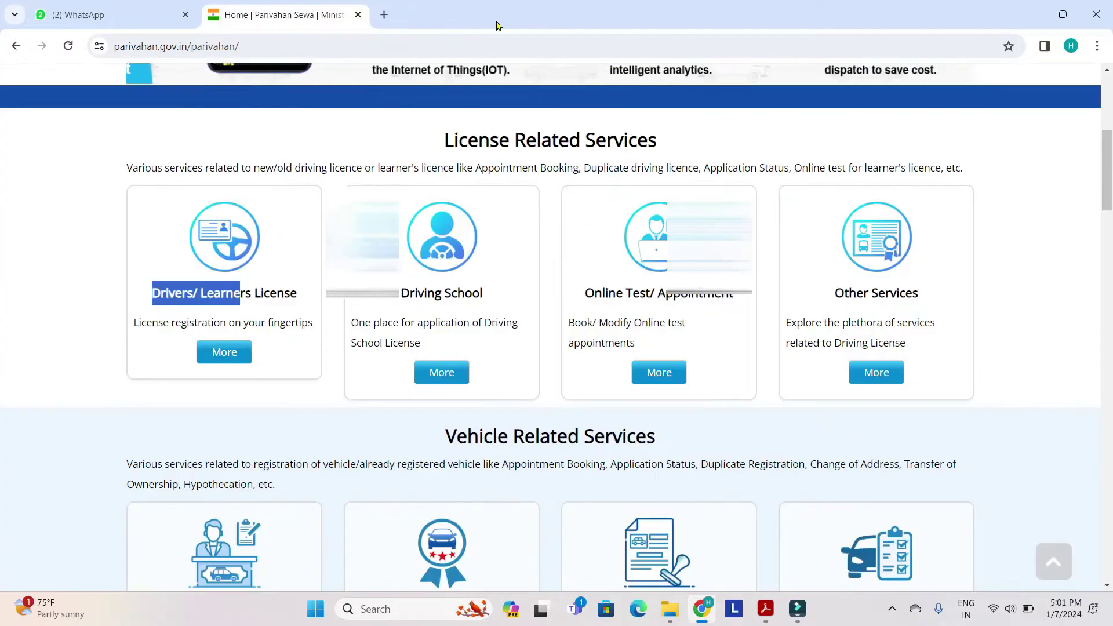
{"action": "left_click", "coordinate": [268, 277]}
Step: Open Application Status under Drivers/Learners License and enter the application number and date of birth
{"action": "left_click", "coordinate": [265, 275]}
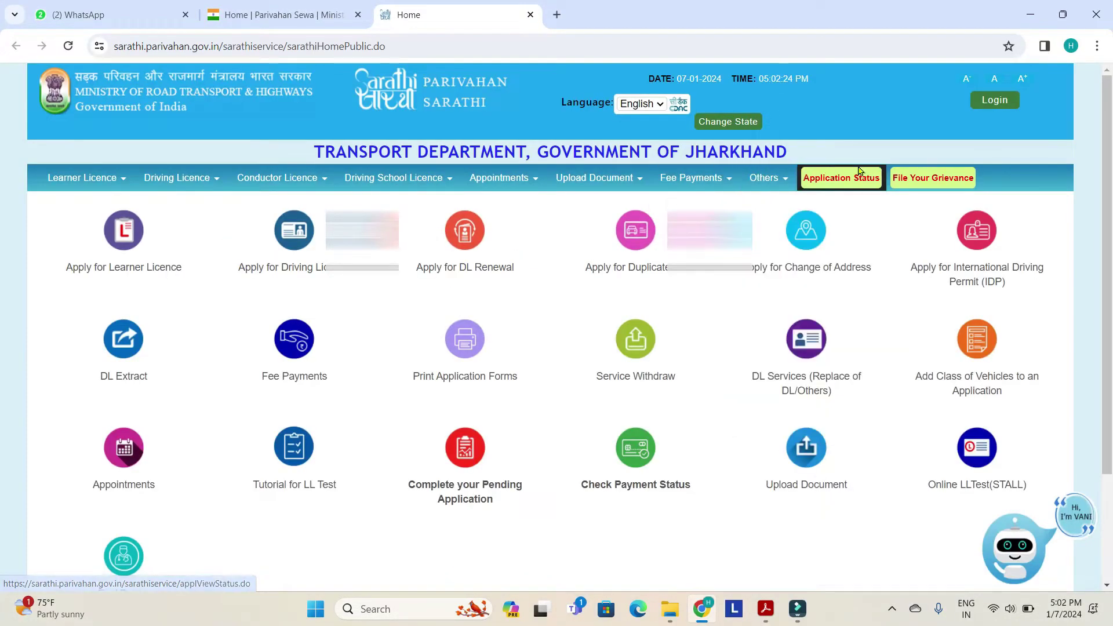
{"action": "left_click", "coordinate": [852, 182]}
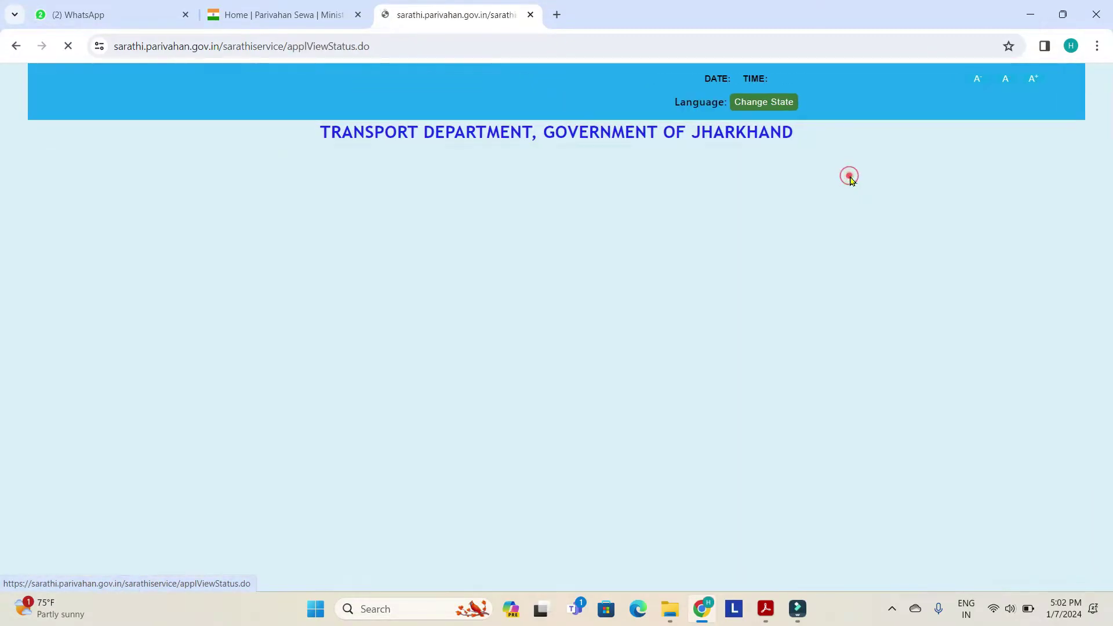
{"action": "left_click", "coordinate": [337, 235]}
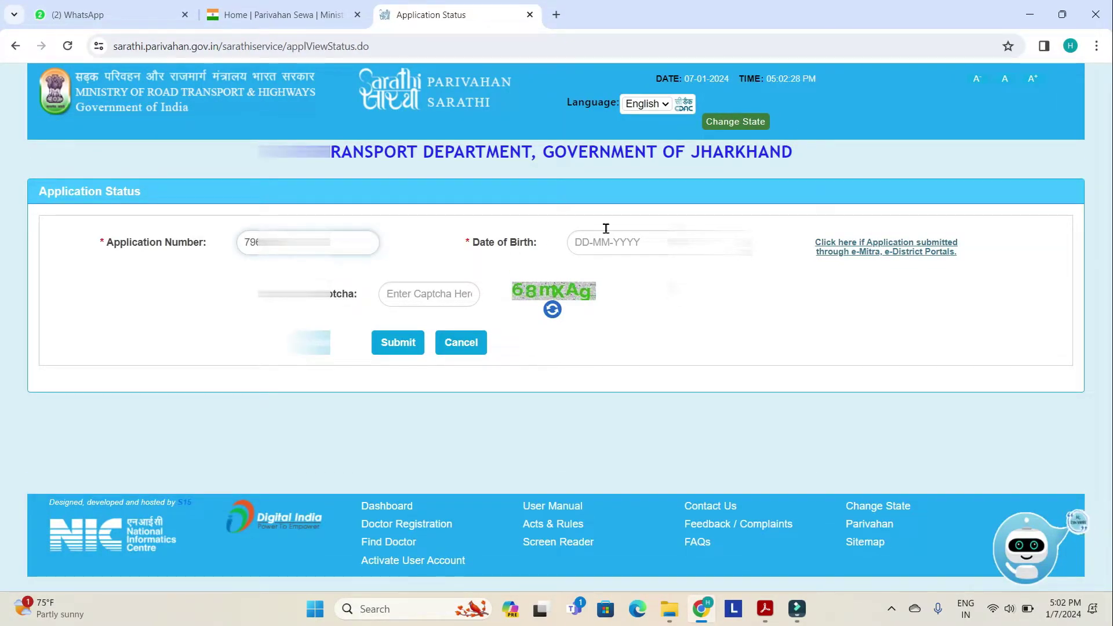
{"action": "left_click", "coordinate": [605, 238]}
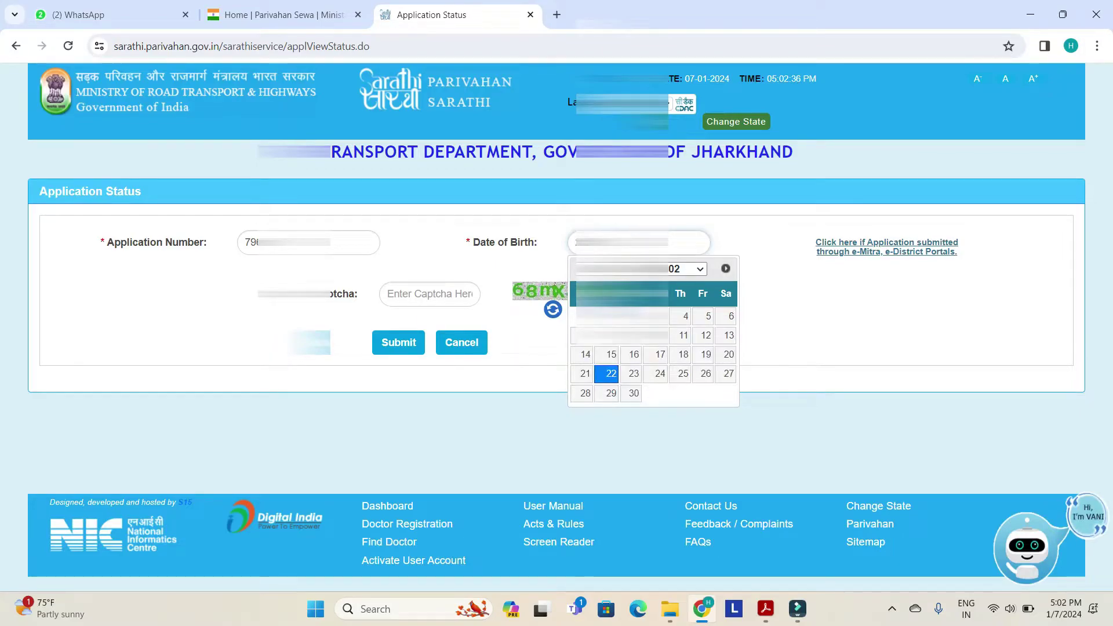
Step: Submit the status lookup with the captcha and proceed to the pending Upload Documents stage
{"action": "left_click", "coordinate": [452, 288]}
{"action": "type", "text": "68mXag"}
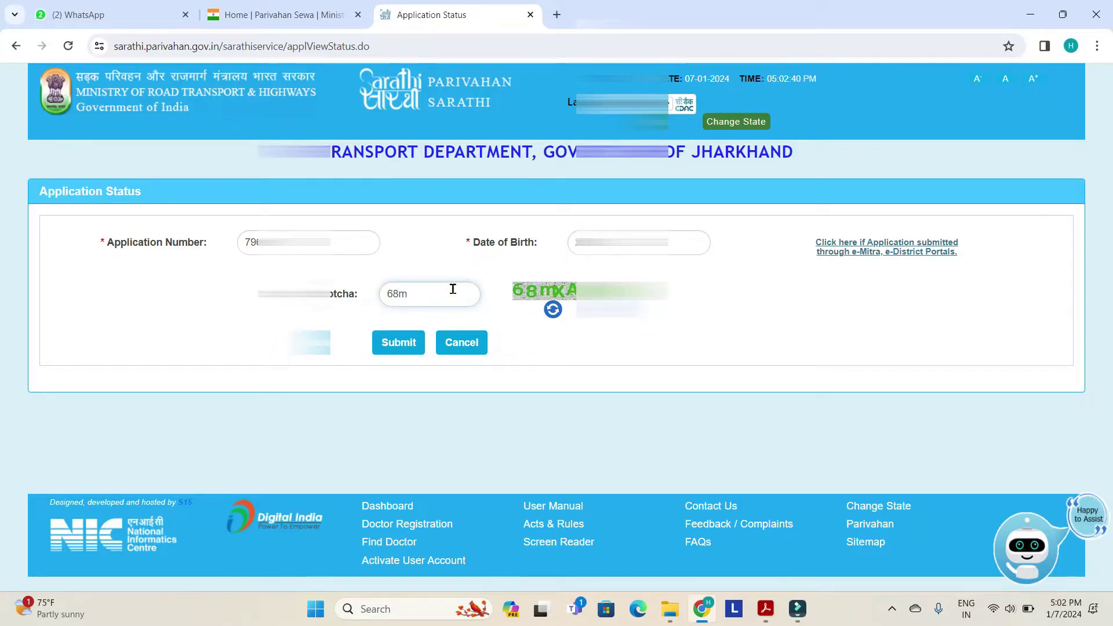
{"action": "left_click", "coordinate": [406, 345]}
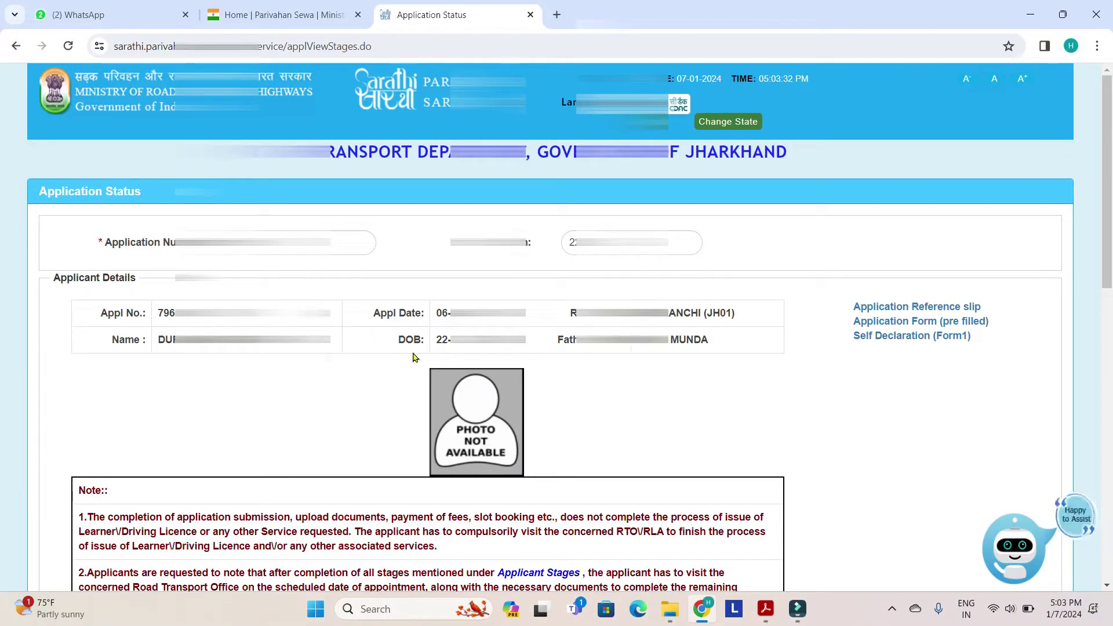
{"action": "scroll", "coordinate": [1061, 241], "scroll_direction": "down", "scroll_amount": 10}
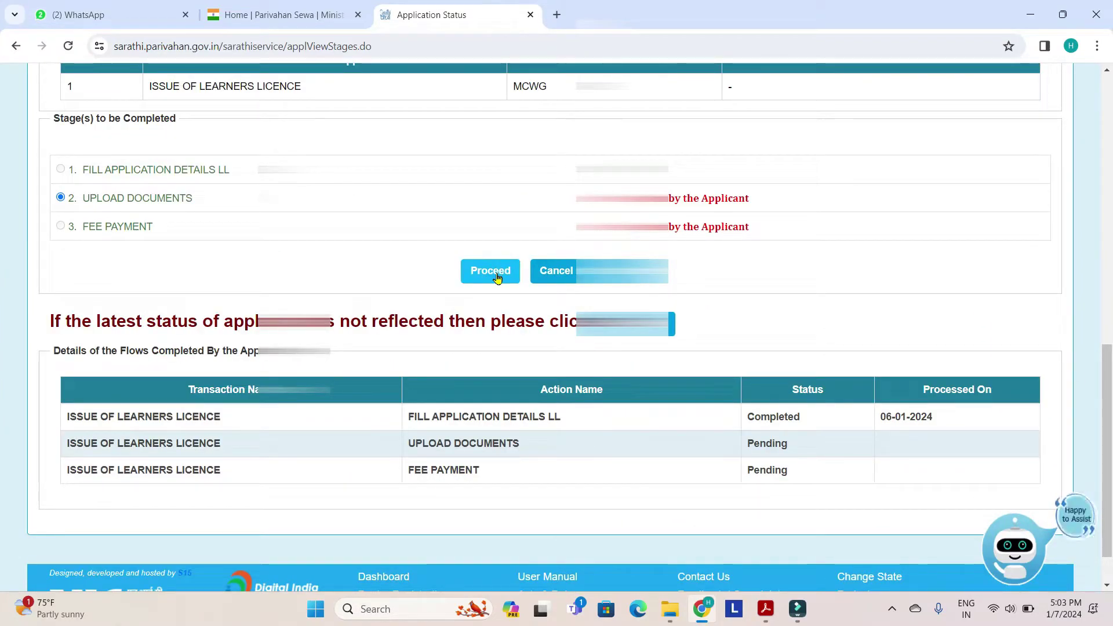
{"action": "left_click", "coordinate": [495, 276]}
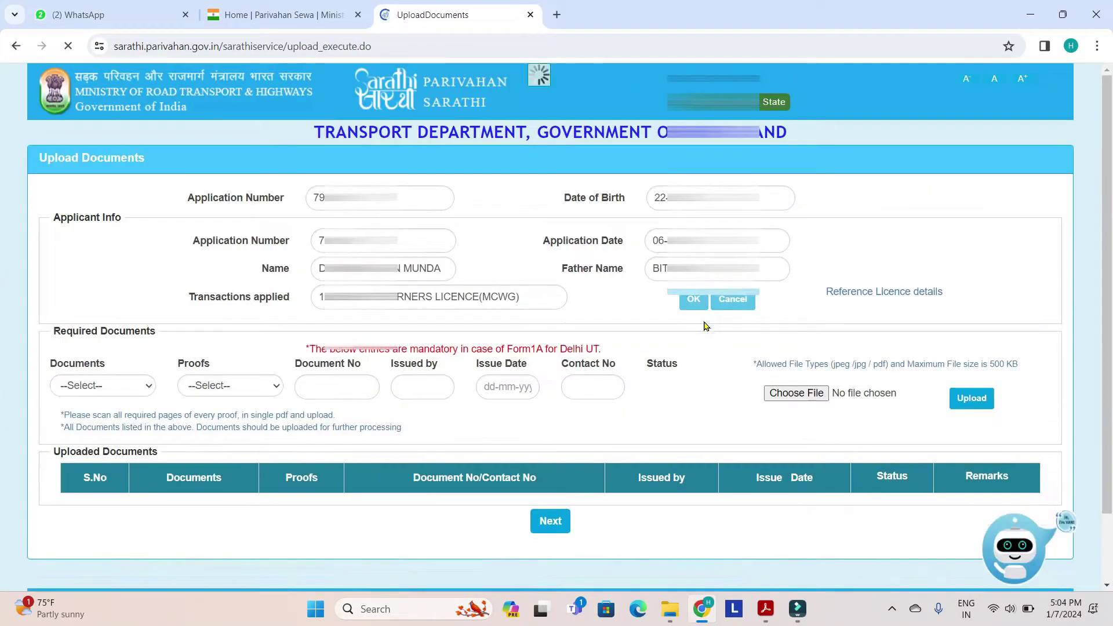
Step: Upload the pan image as Age Proof with PAN Card selected as the proof type
{"action": "left_click", "coordinate": [128, 406]}
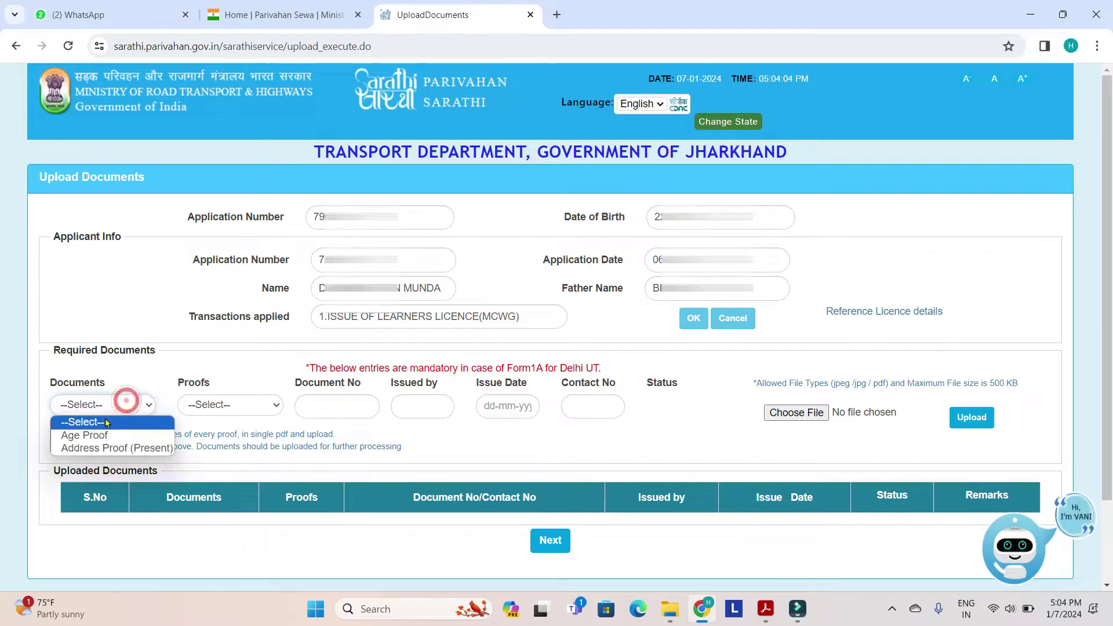
{"action": "left_click", "coordinate": [81, 435]}
{"action": "left_click", "coordinate": [220, 405]}
{"action": "left_click", "coordinate": [212, 514]}
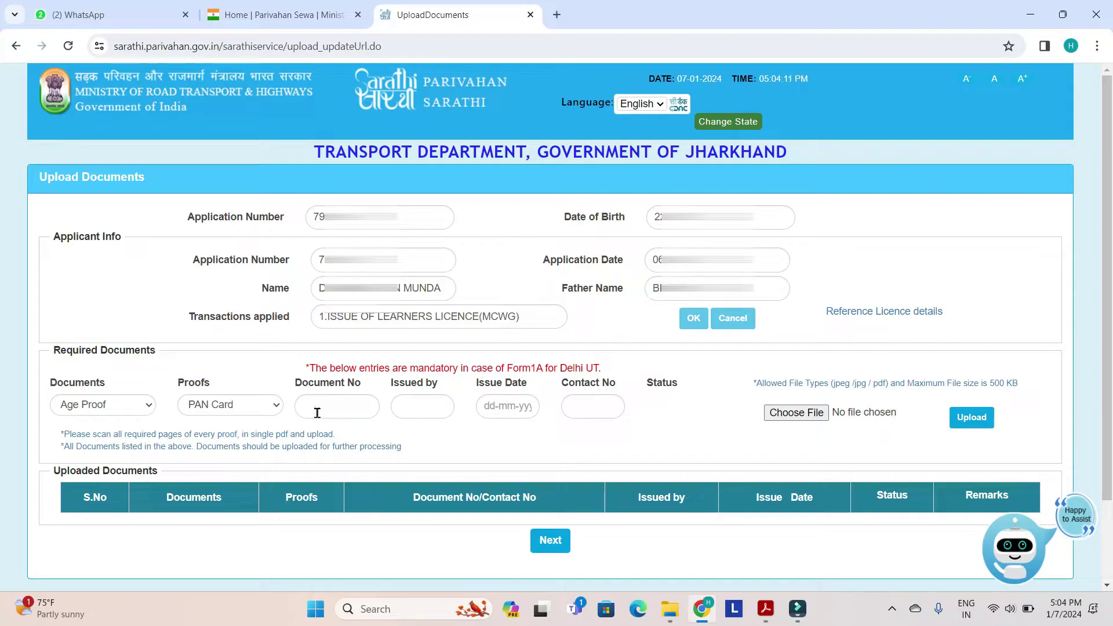
{"action": "left_click", "coordinate": [797, 414]}
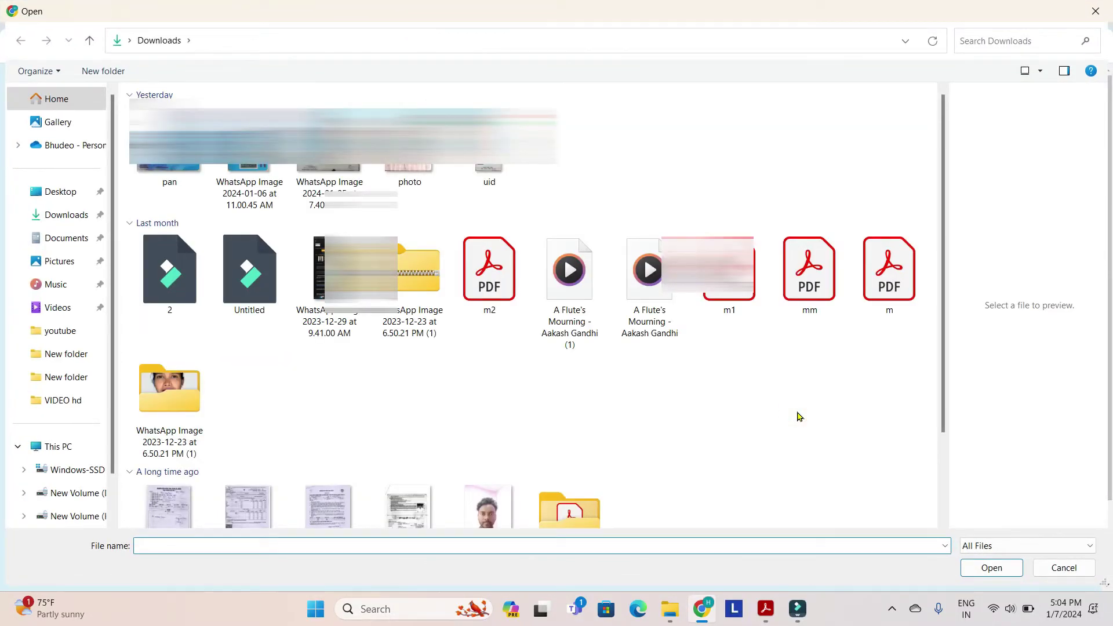
{"action": "left_click", "coordinate": [170, 181]}
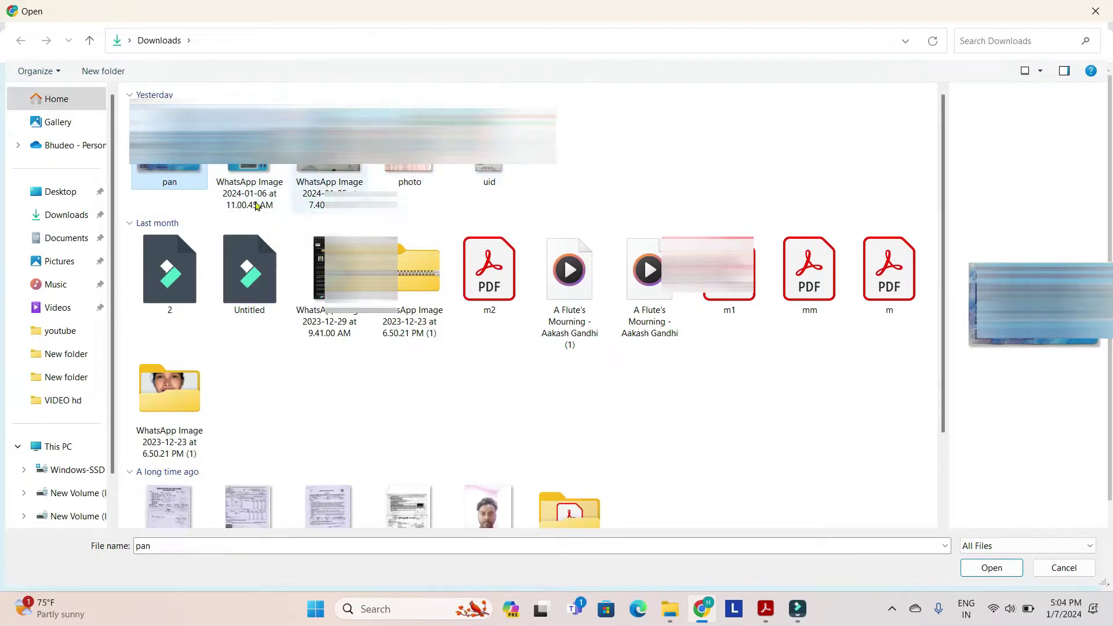
{"action": "left_click", "coordinate": [989, 567]}
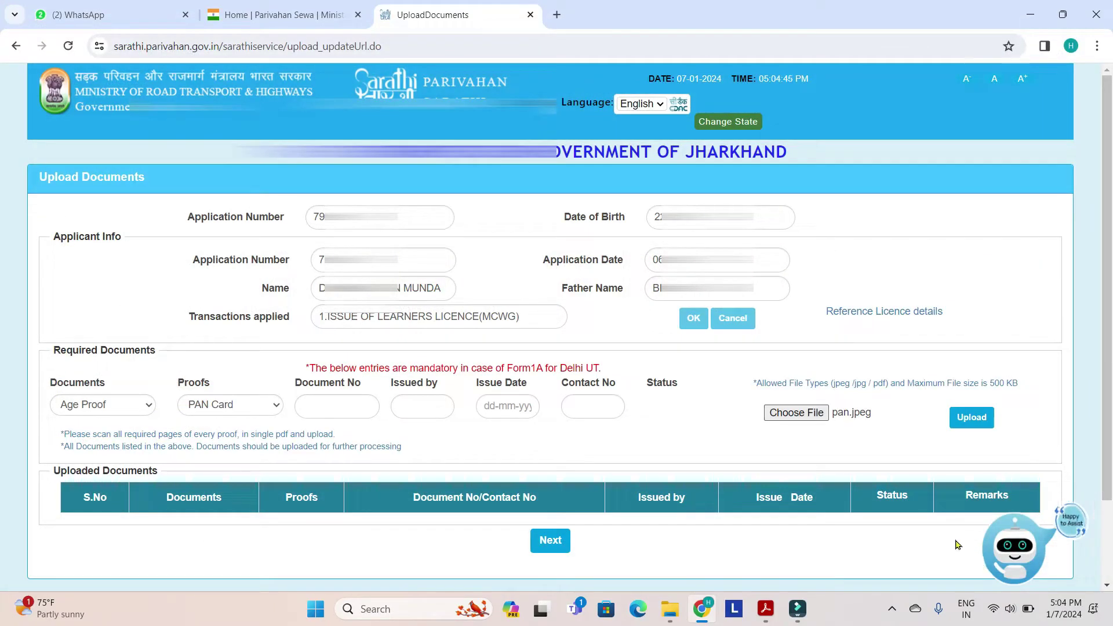
{"action": "left_click", "coordinate": [971, 427]}
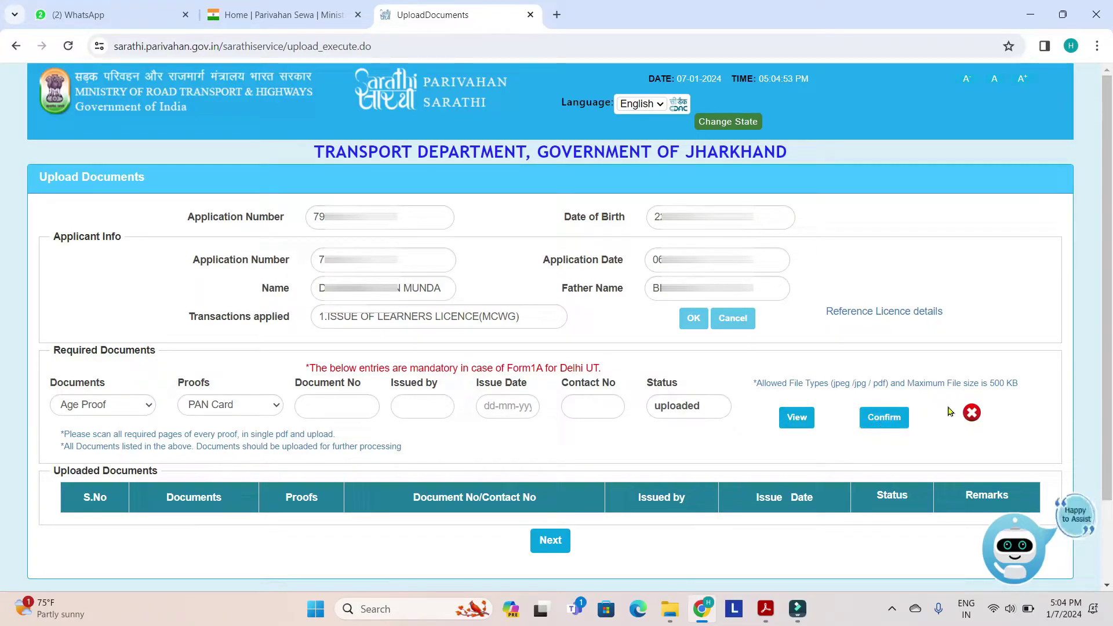
Step: View the uploaded PAN card image and confirm it so it shows Saved
{"action": "left_click", "coordinate": [796, 418]}
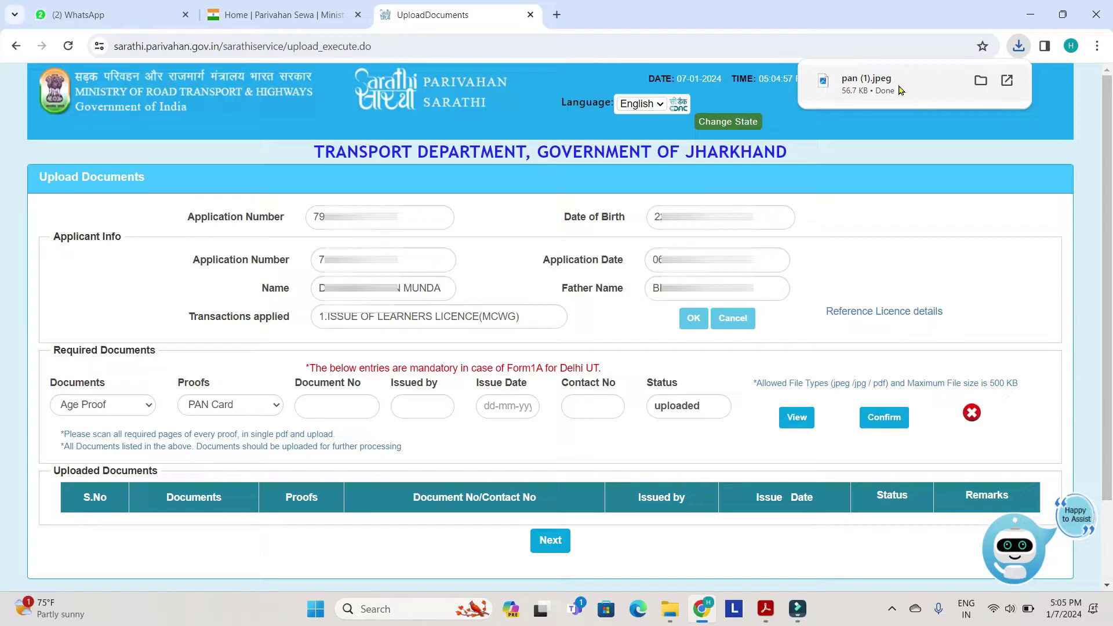
{"action": "left_click", "coordinate": [900, 90]}
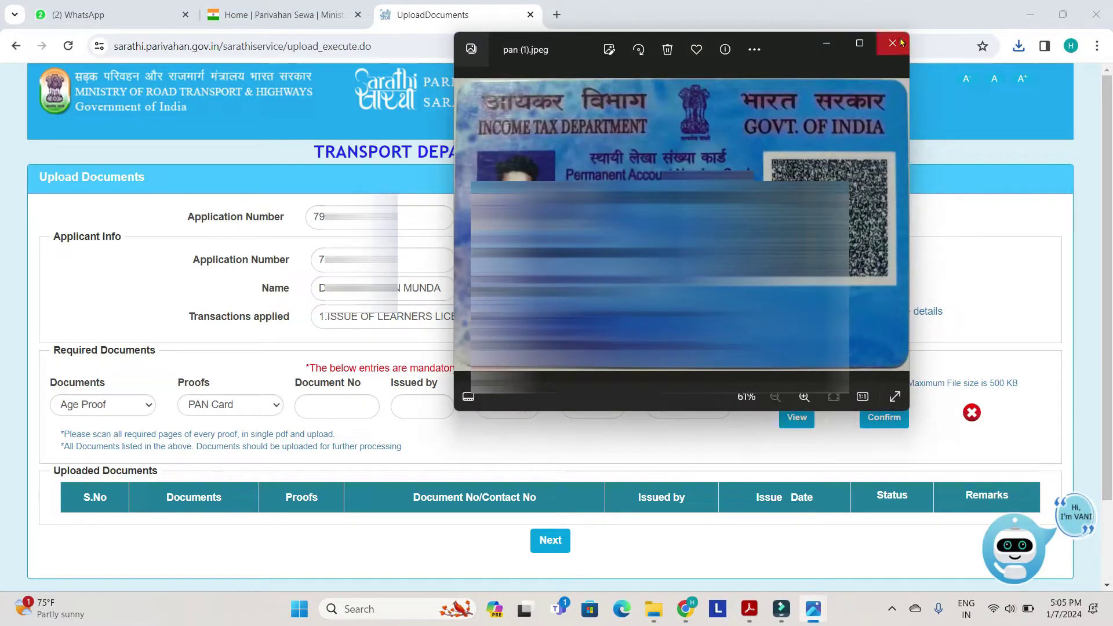
{"action": "left_click", "coordinate": [895, 44]}
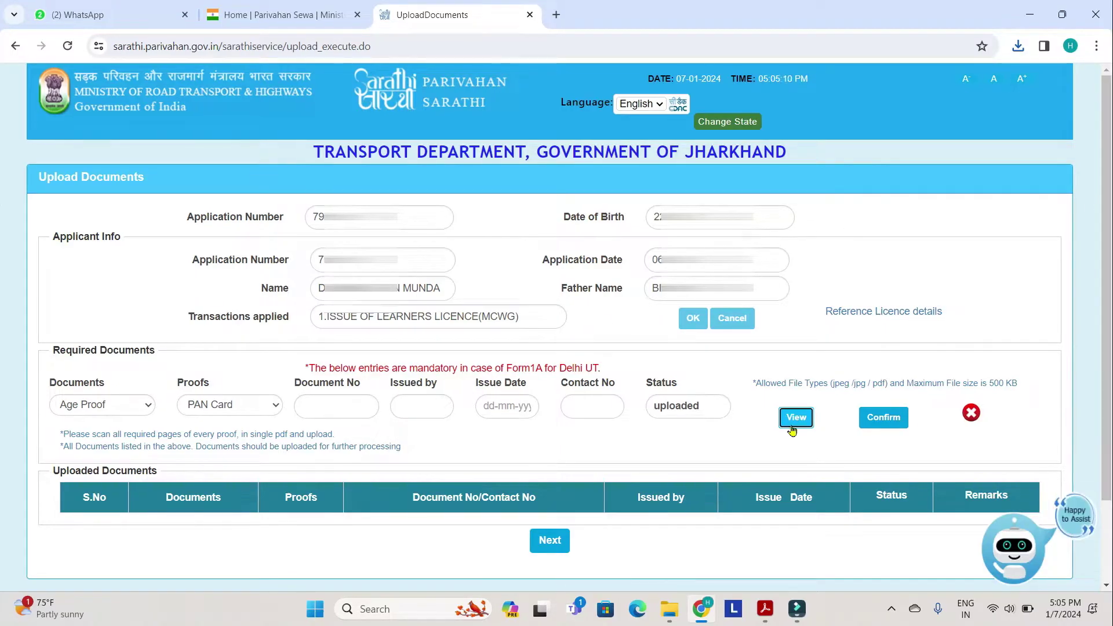
{"action": "left_click", "coordinate": [876, 424]}
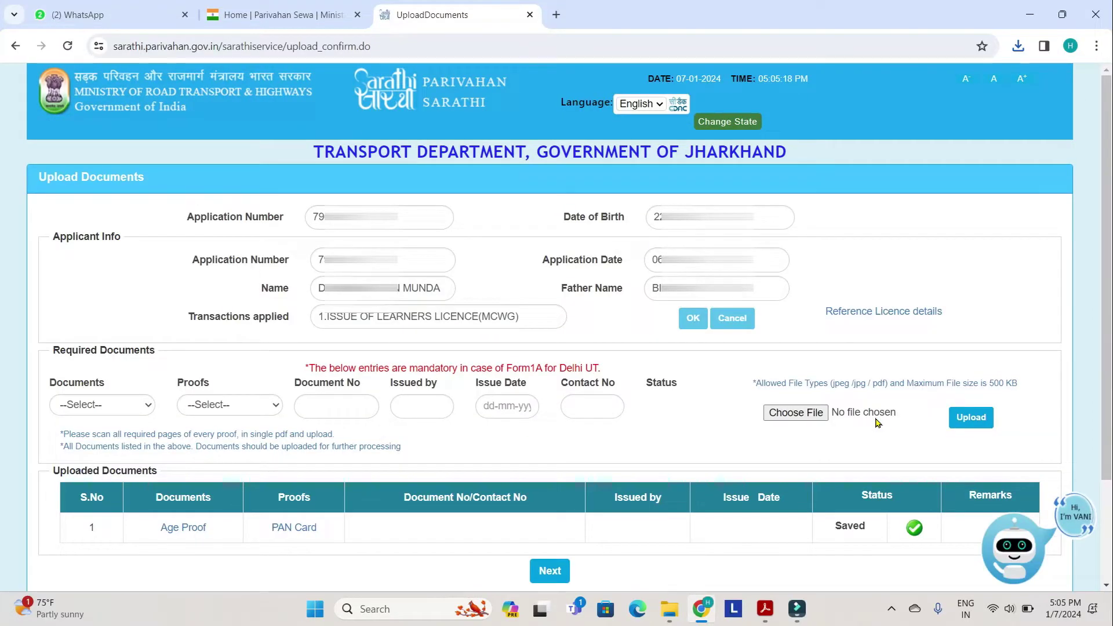
{"action": "left_click", "coordinate": [82, 409]}
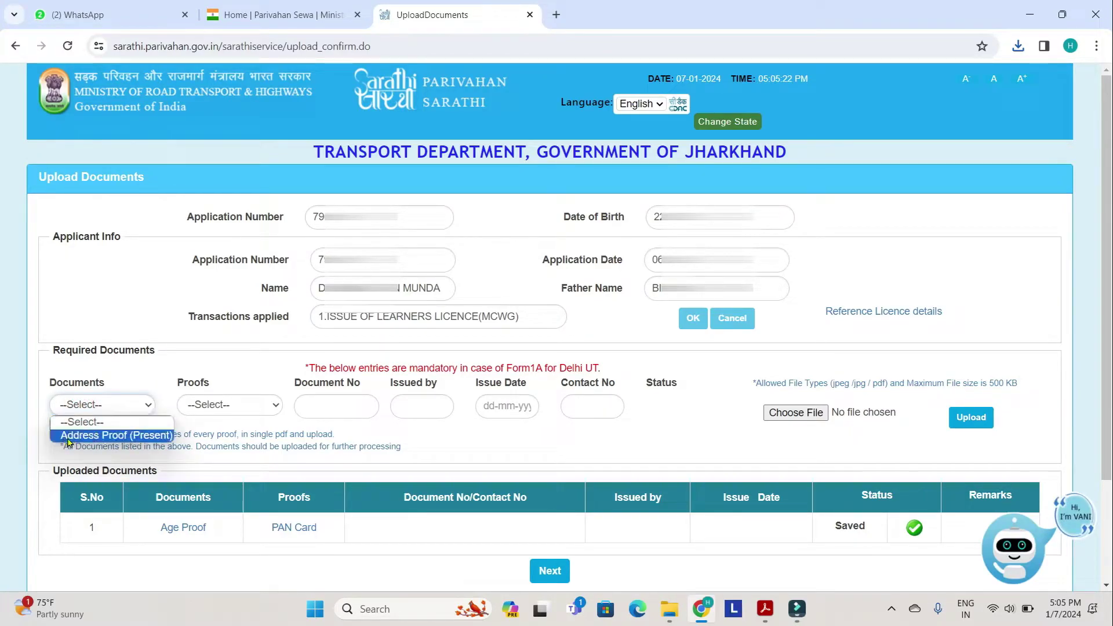
Step: Upload the uid image as Address Proof (Present) with Aadhar Card With DOB, confirm, and continue
{"action": "left_click", "coordinate": [113, 434]}
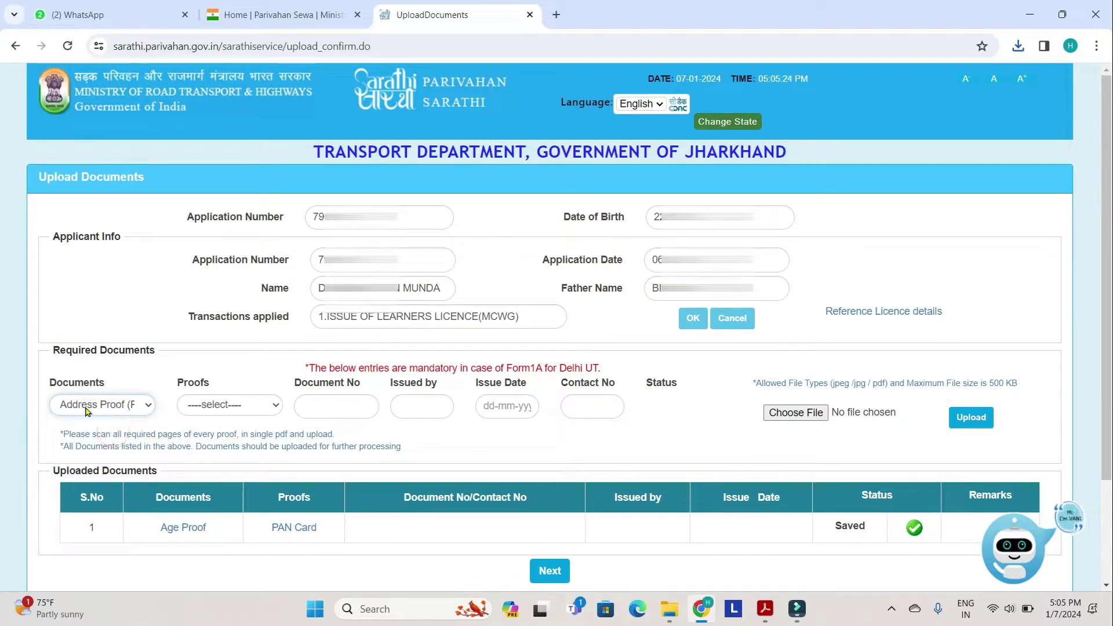
{"action": "left_click", "coordinate": [222, 406]}
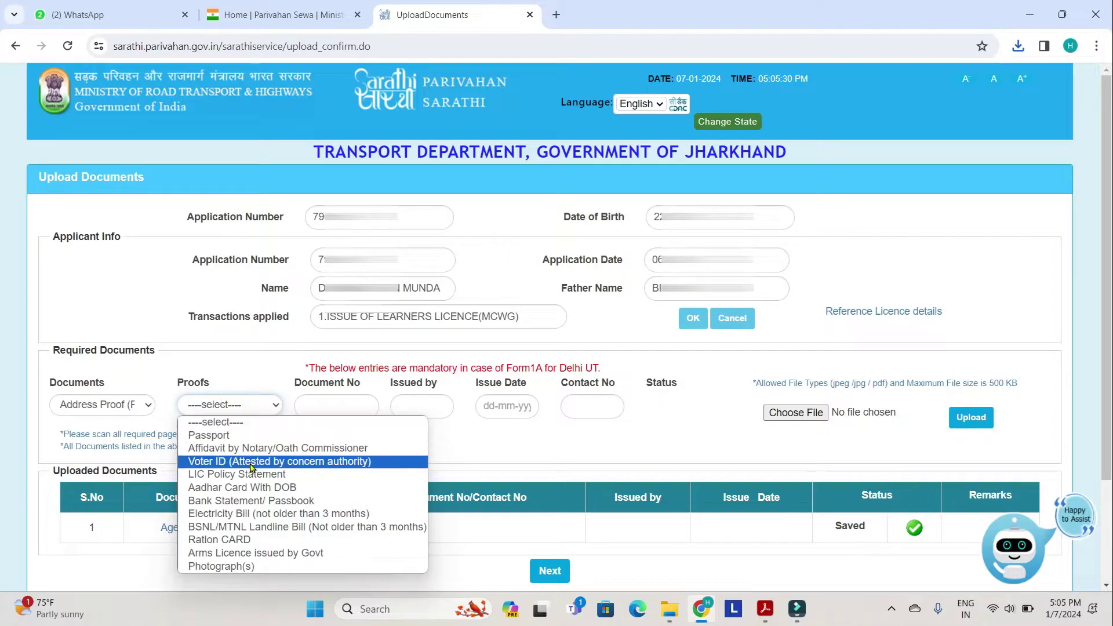
{"action": "left_click", "coordinate": [288, 490]}
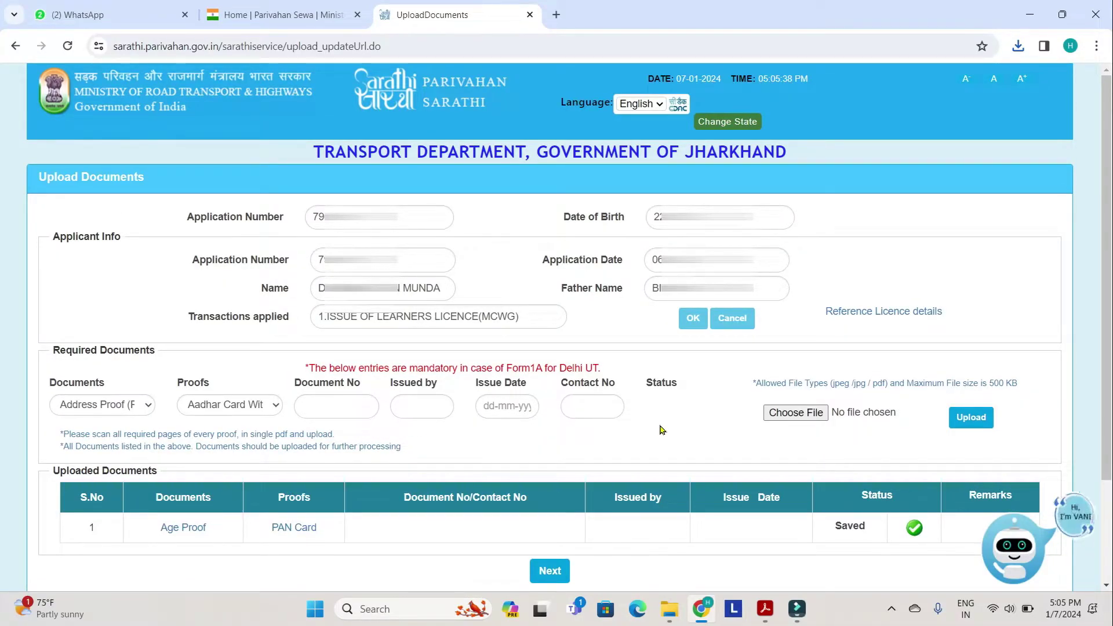
{"action": "left_click", "coordinate": [795, 412]}
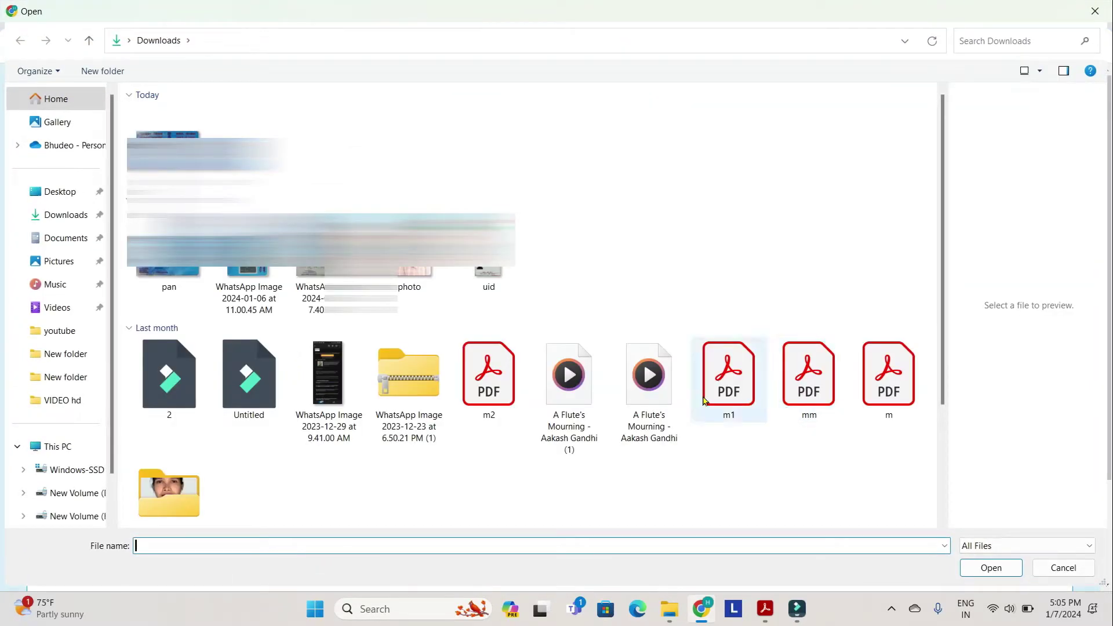
{"action": "left_click", "coordinate": [489, 270]}
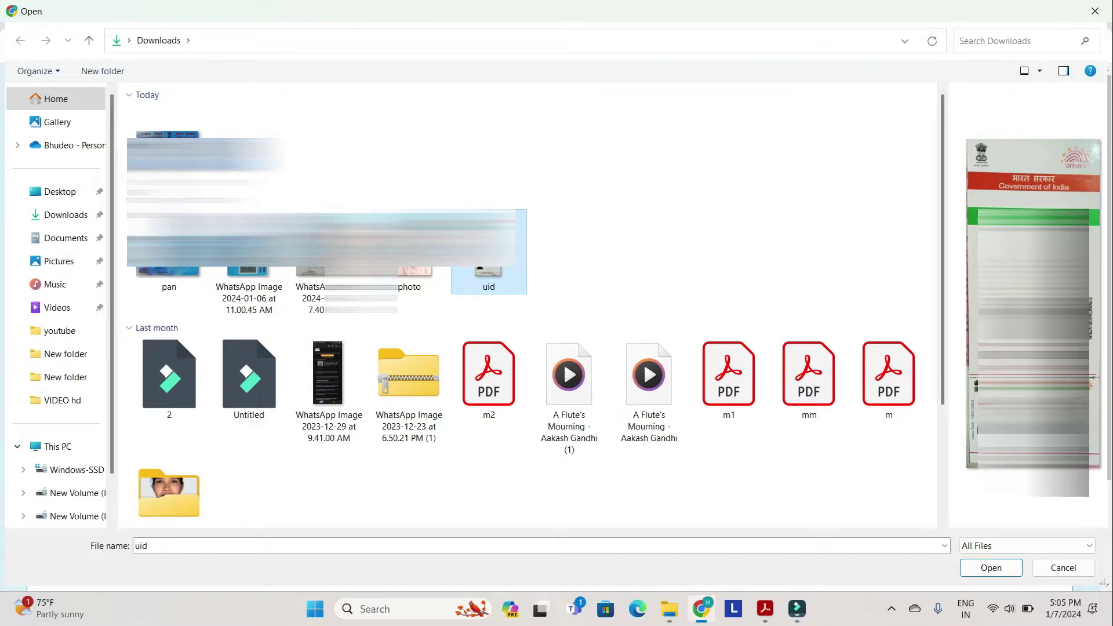
{"action": "left_click", "coordinate": [1010, 570]}
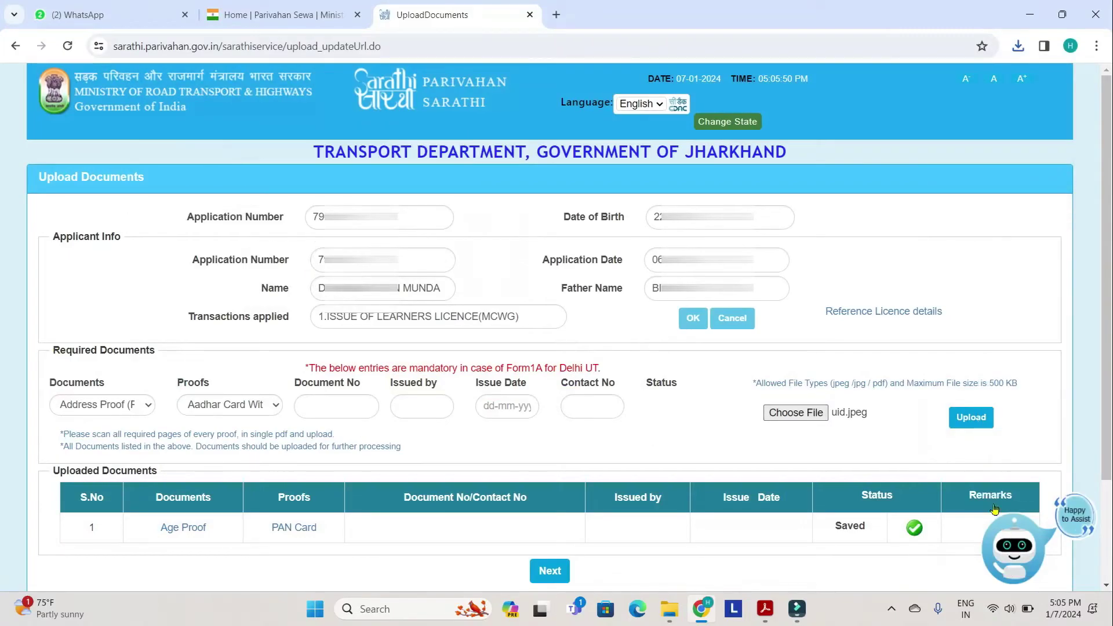
{"action": "left_click", "coordinate": [978, 418]}
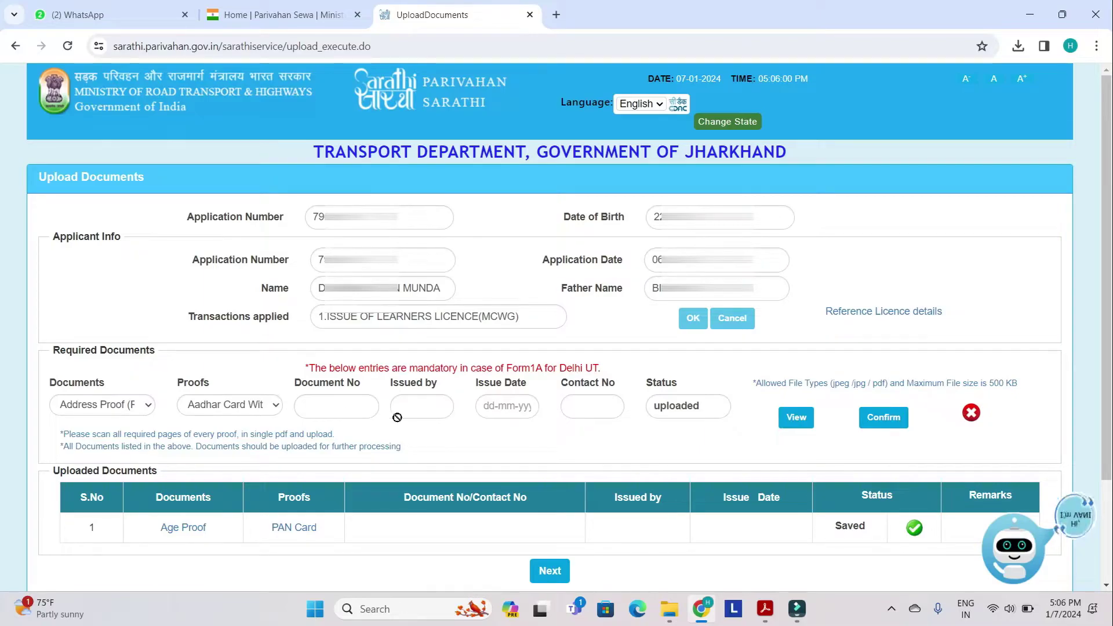
{"action": "left_click", "coordinate": [881, 418]}
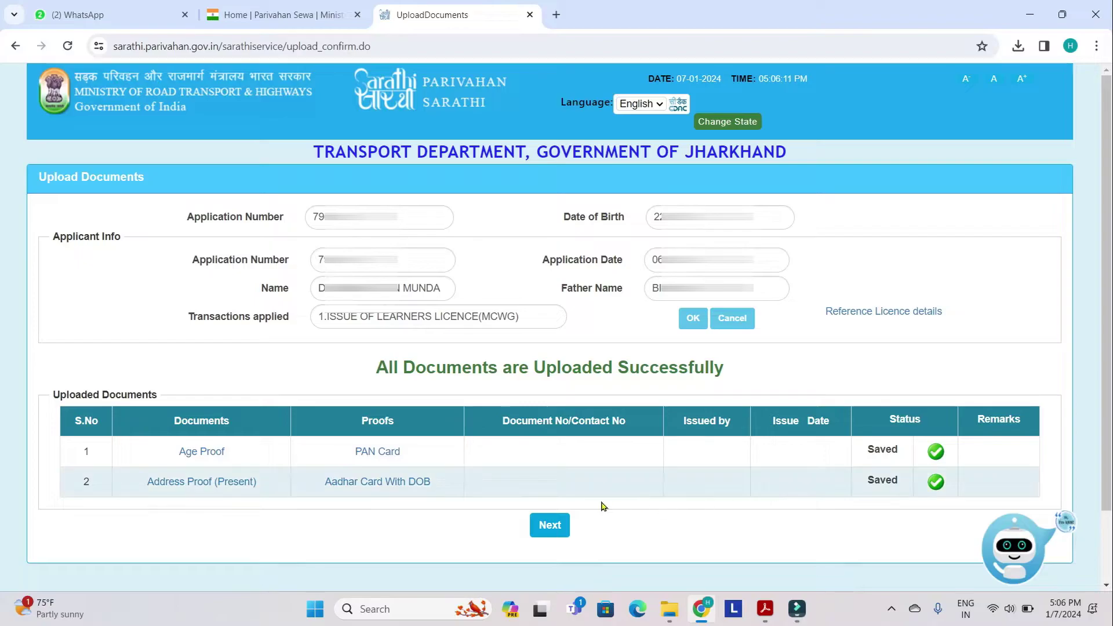
{"action": "left_click", "coordinate": [550, 524]}
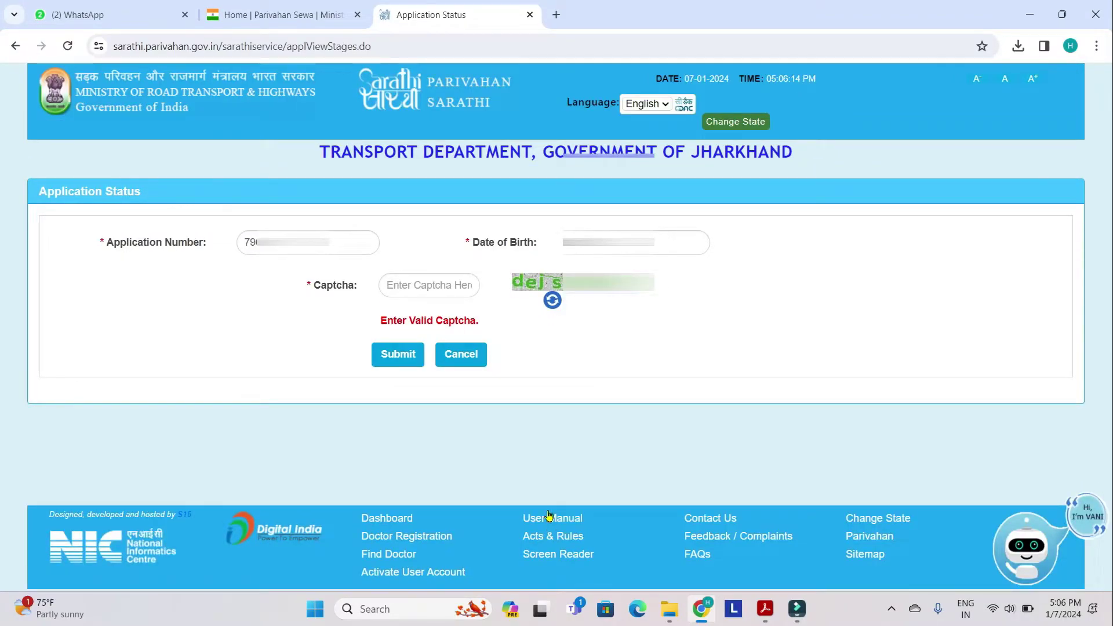
Step: Check the status with the captcha, then proceed to the Fee Payment stage totalling 250.00
{"action": "left_click", "coordinate": [409, 288]}
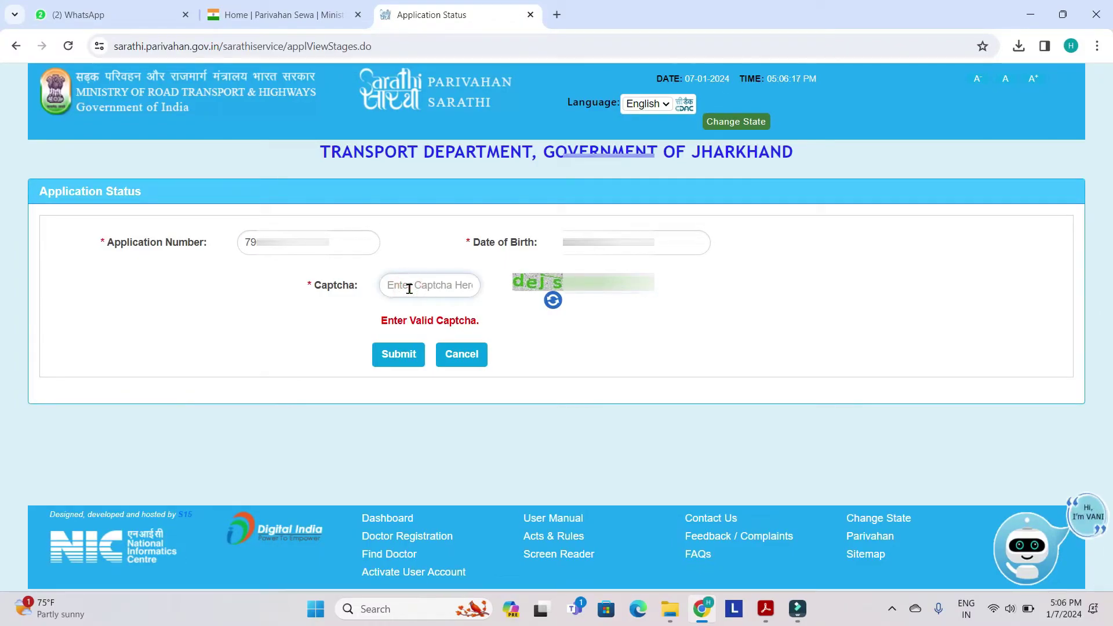
{"action": "type", "text": "dejsgF"}
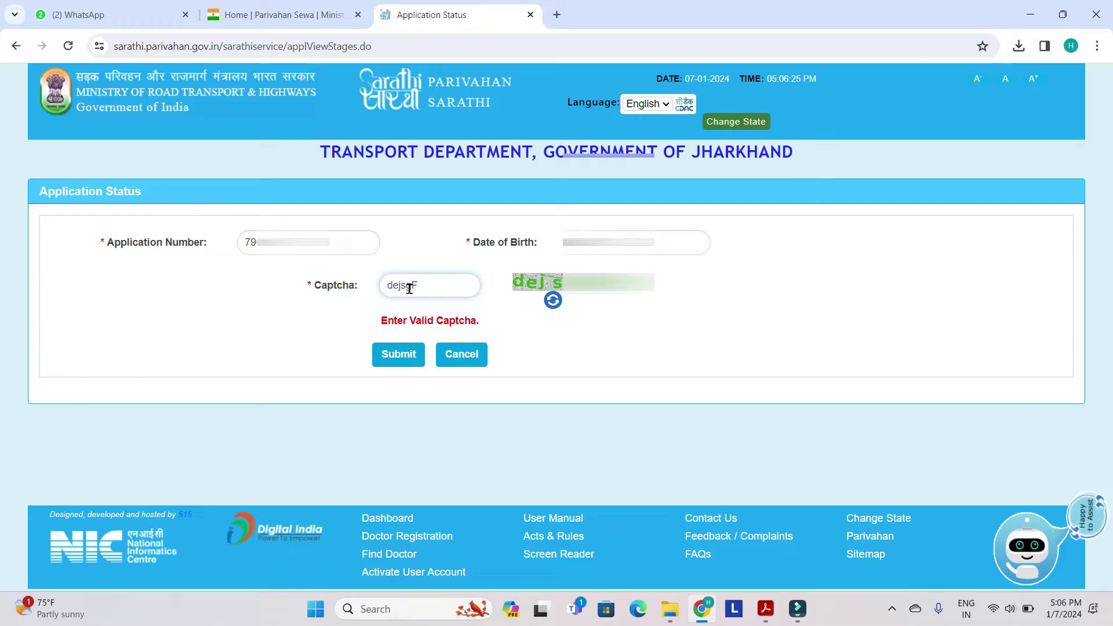
{"action": "left_click", "coordinate": [397, 354]}
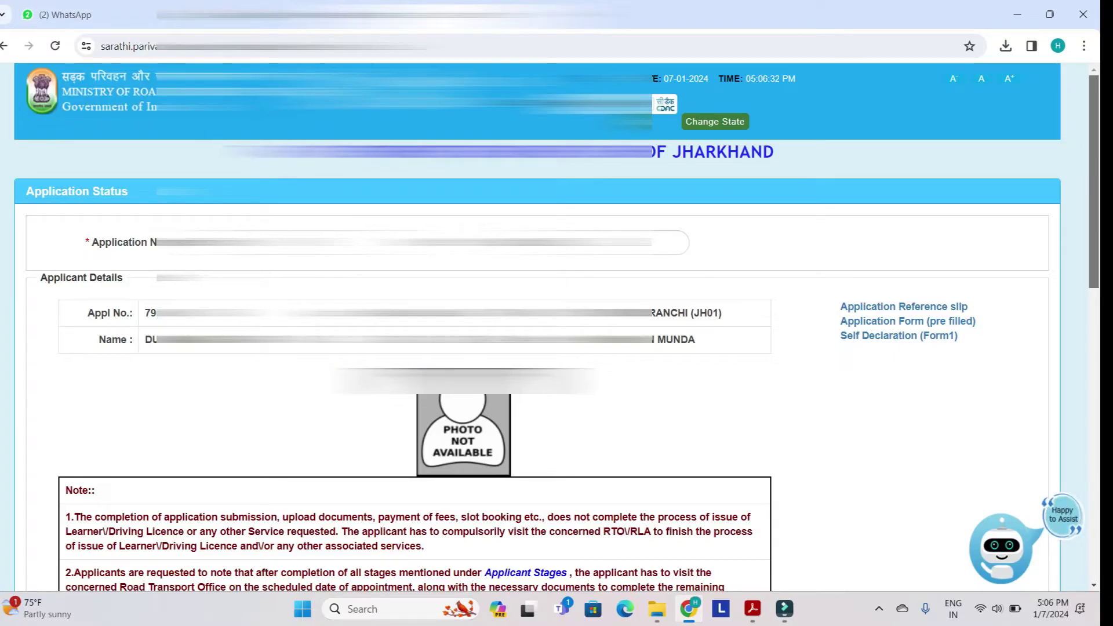
{"action": "scroll", "coordinate": [843, 275], "scroll_direction": "down", "scroll_amount": 3}
{"action": "scroll", "coordinate": [556, 328], "scroll_direction": "down", "scroll_amount": 5}
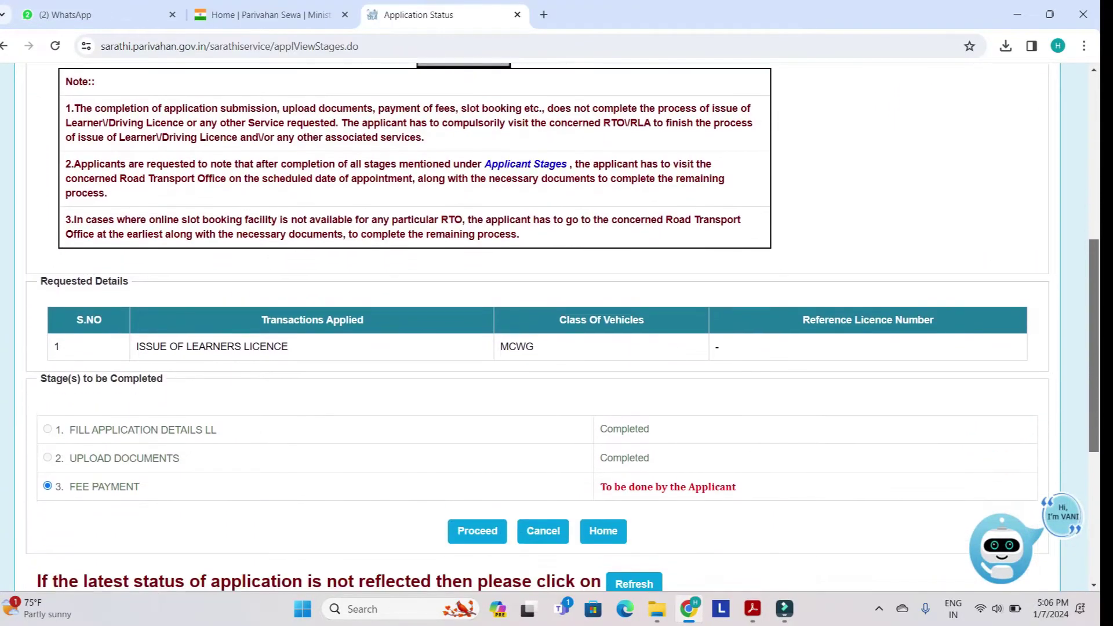
{"action": "scroll", "coordinate": [901, 432], "scroll_direction": "down", "scroll_amount": 3}
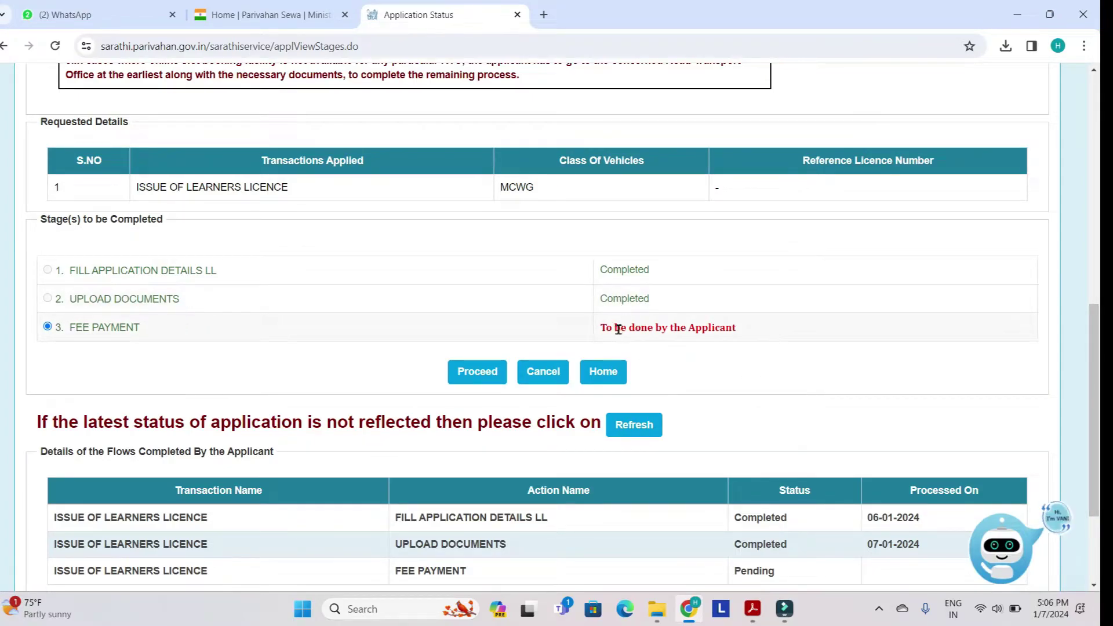
{"action": "left_click", "coordinate": [483, 371]}
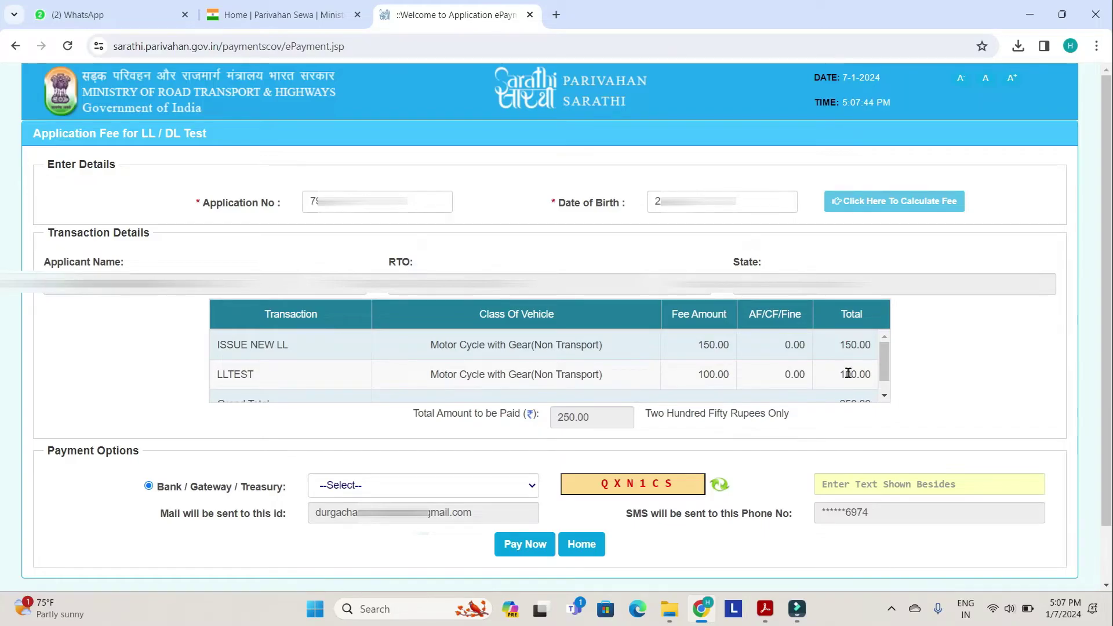
Step: Choose JeGRAS as the payment gateway, enter the captcha in capitals, and submit the ₹250 fee
{"action": "left_click_drag", "start_coordinate": [881, 373], "coordinate": [887, 387]}
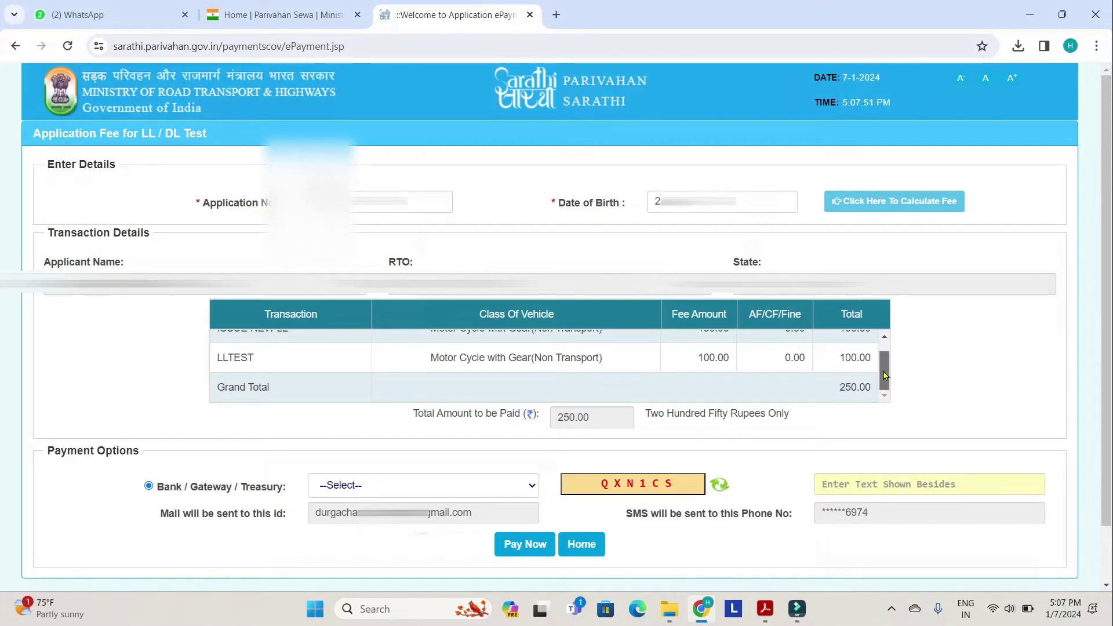
{"action": "left_click_drag", "start_coordinate": [883, 370], "coordinate": [884, 355]}
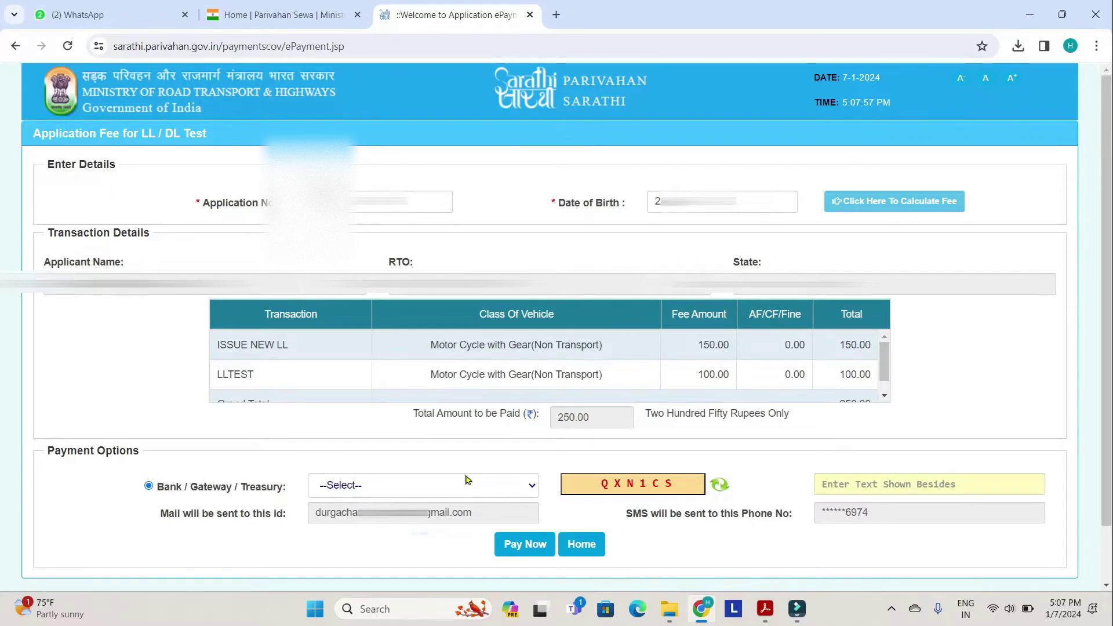
{"action": "left_click", "coordinate": [441, 484]}
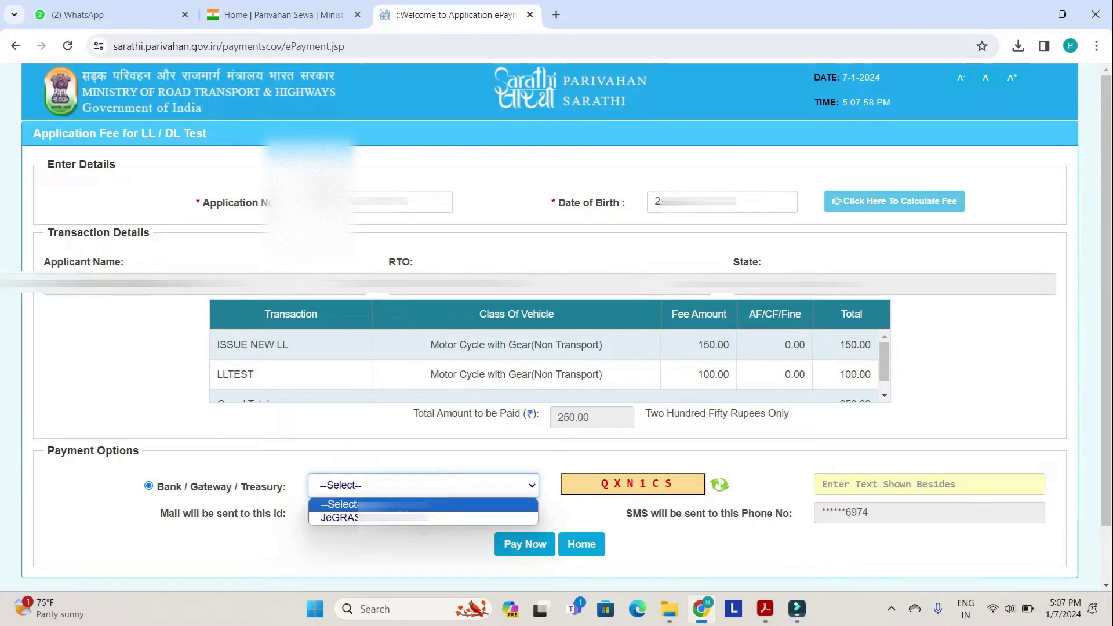
{"action": "key", "text": "Return"}
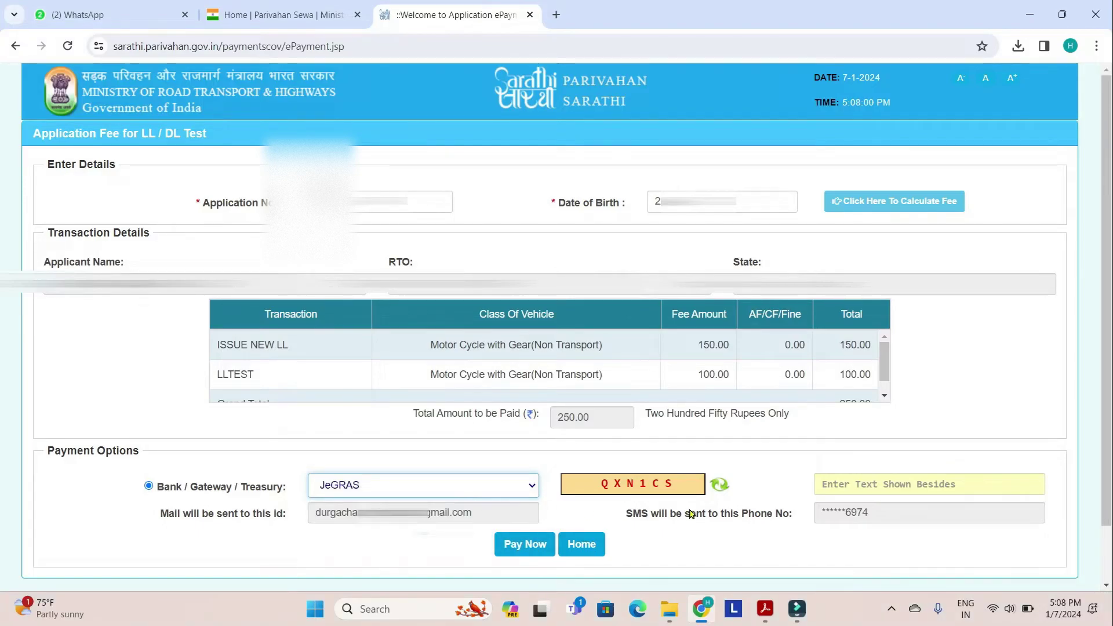
{"action": "left_click", "coordinate": [898, 484]}
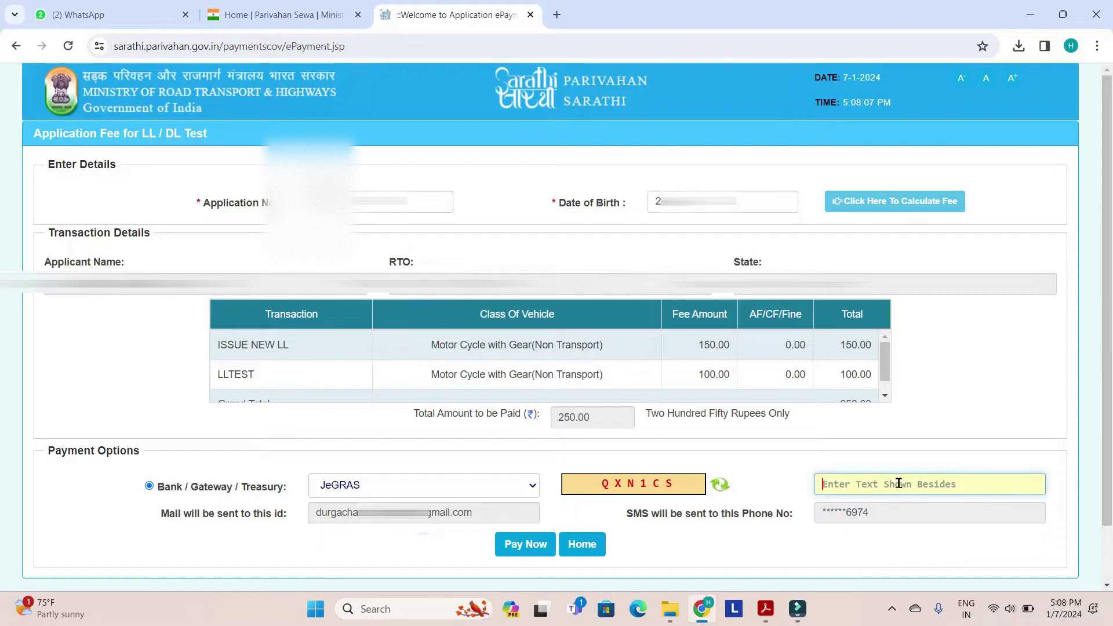
{"action": "type", "text": "q"}
{"action": "key", "text": "Caps_Lock"}
{"action": "type", "text": "XN"}
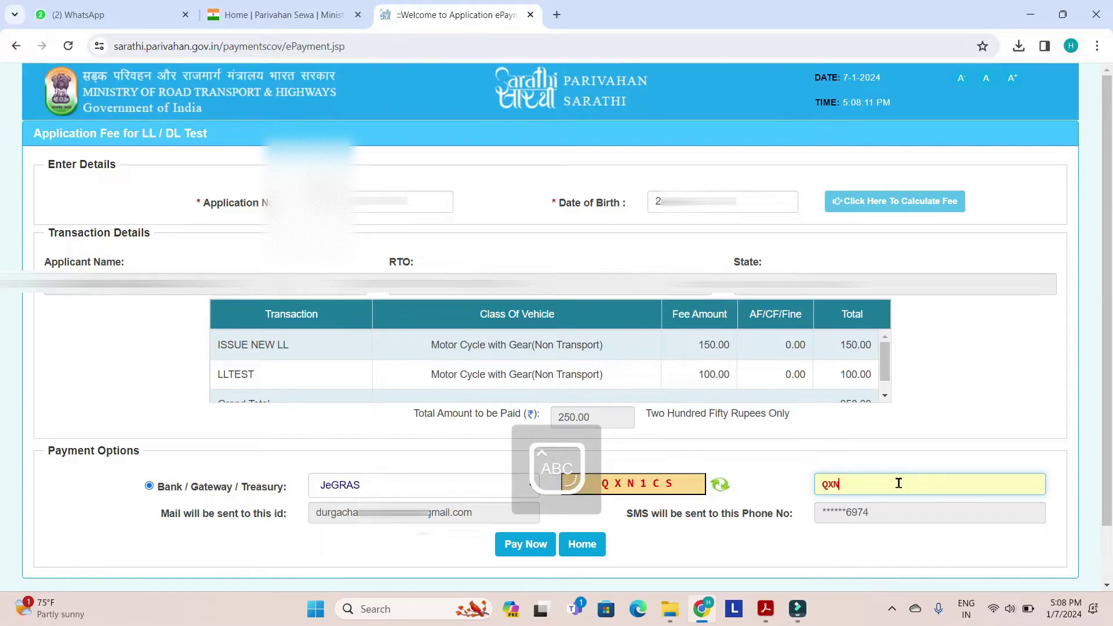
{"action": "type", "text": "1CS"}
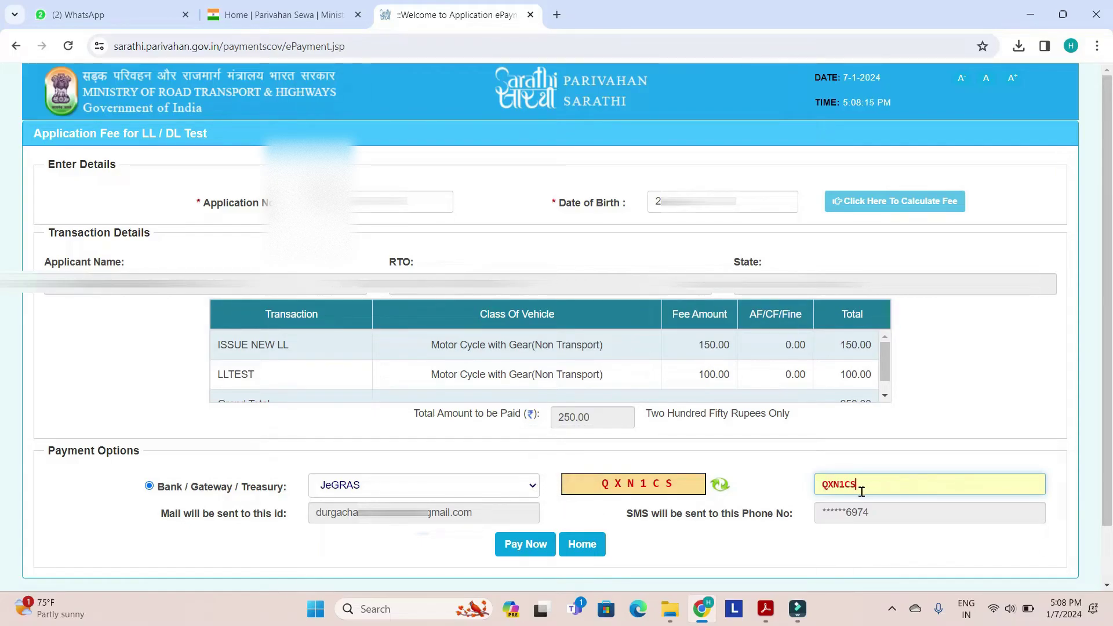
{"action": "left_click", "coordinate": [522, 549]}
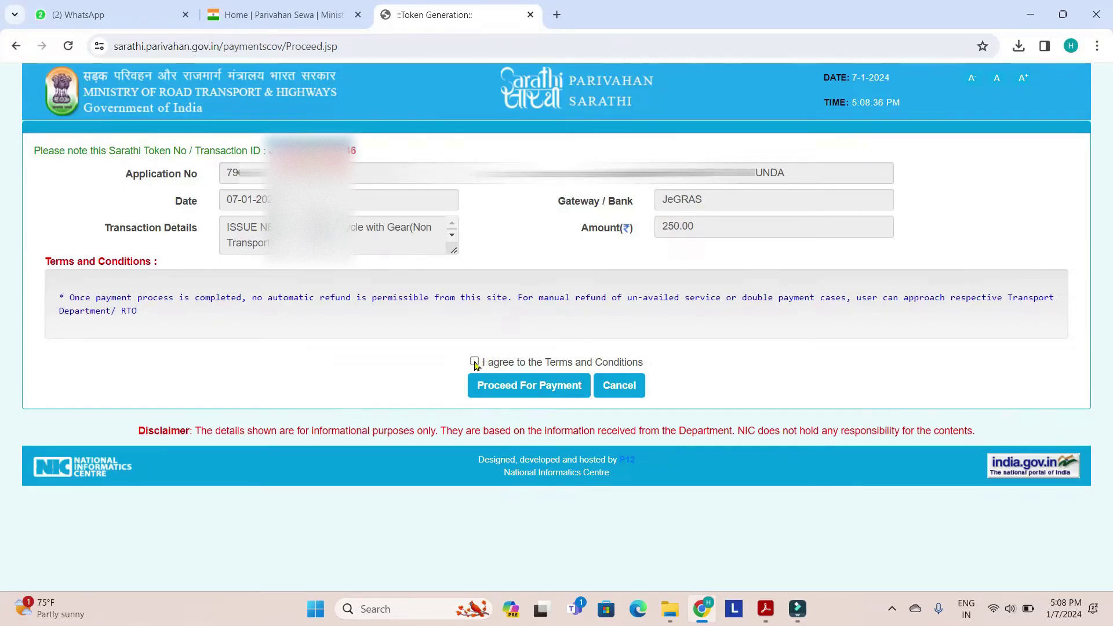
Step: Accept the terms and proceed to the e-GRAS Jharkhand payment portal
{"action": "left_click", "coordinate": [515, 389]}
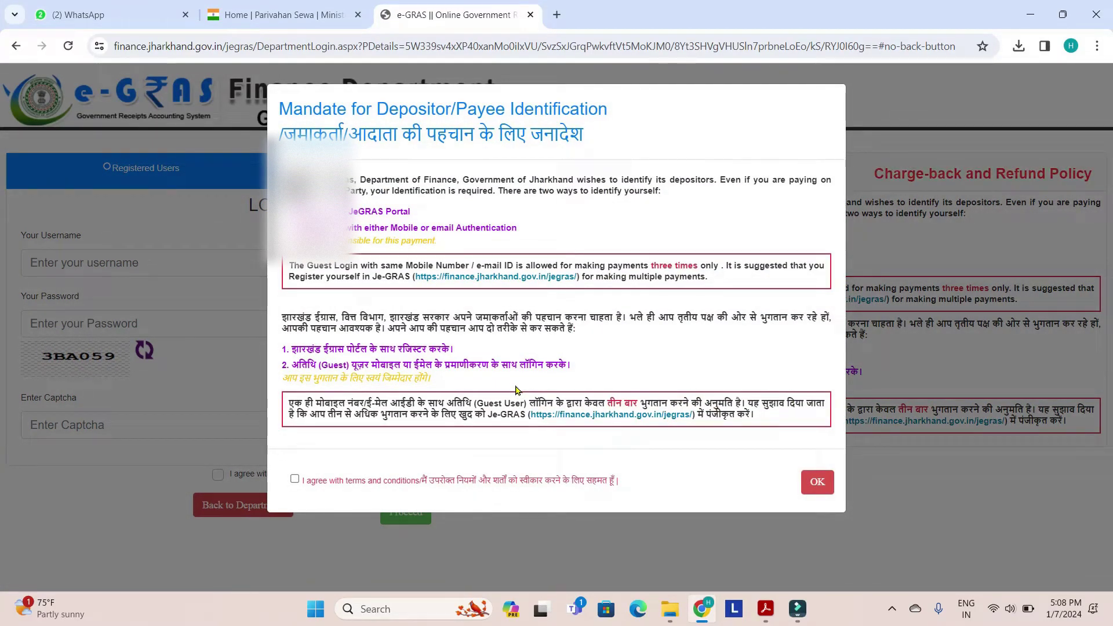
Step: Accept the depositor identification mandate and switch to the guest login form
{"action": "left_click", "coordinate": [295, 480]}
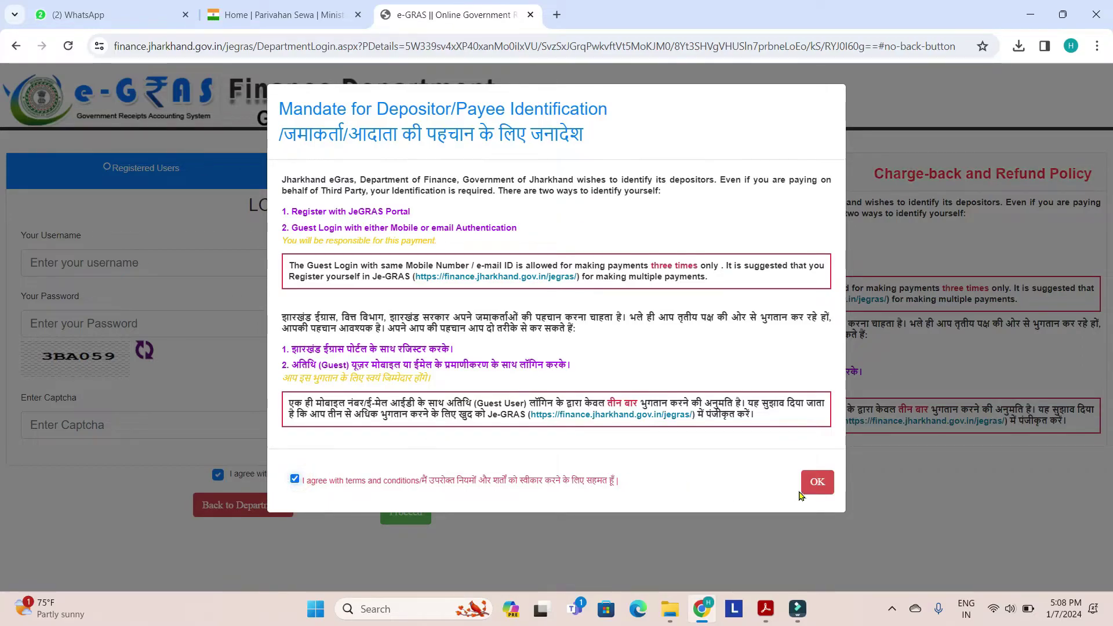
{"action": "left_click", "coordinate": [818, 482]}
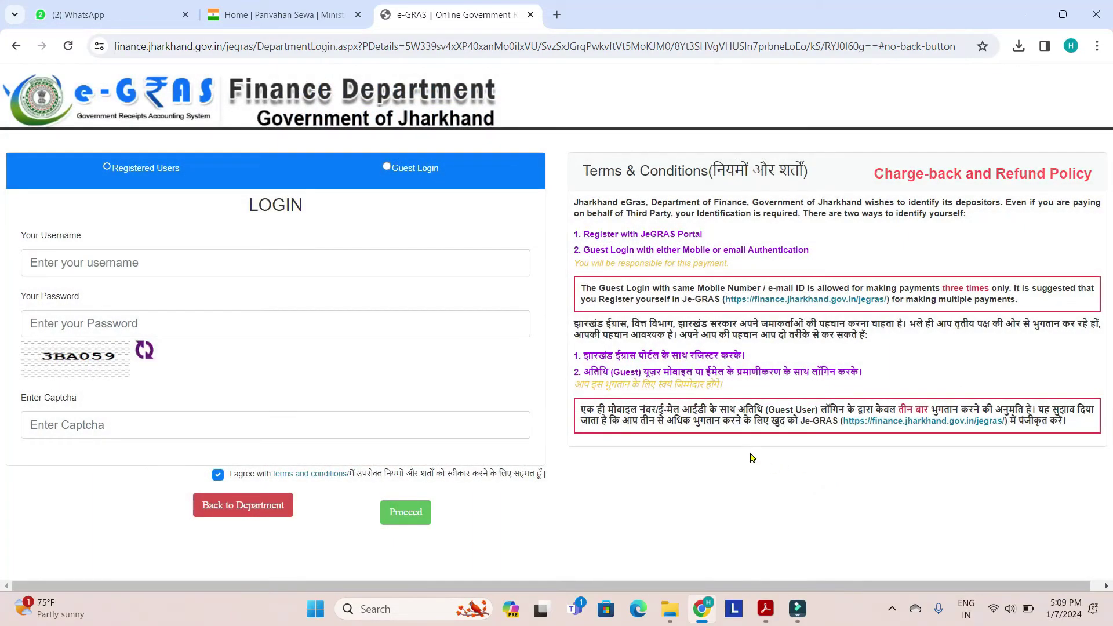
{"action": "left_click", "coordinate": [387, 169]}
Step: Sign in as a guest with Sms Authentication, entering the received OTP
{"action": "left_click", "coordinate": [219, 284]}
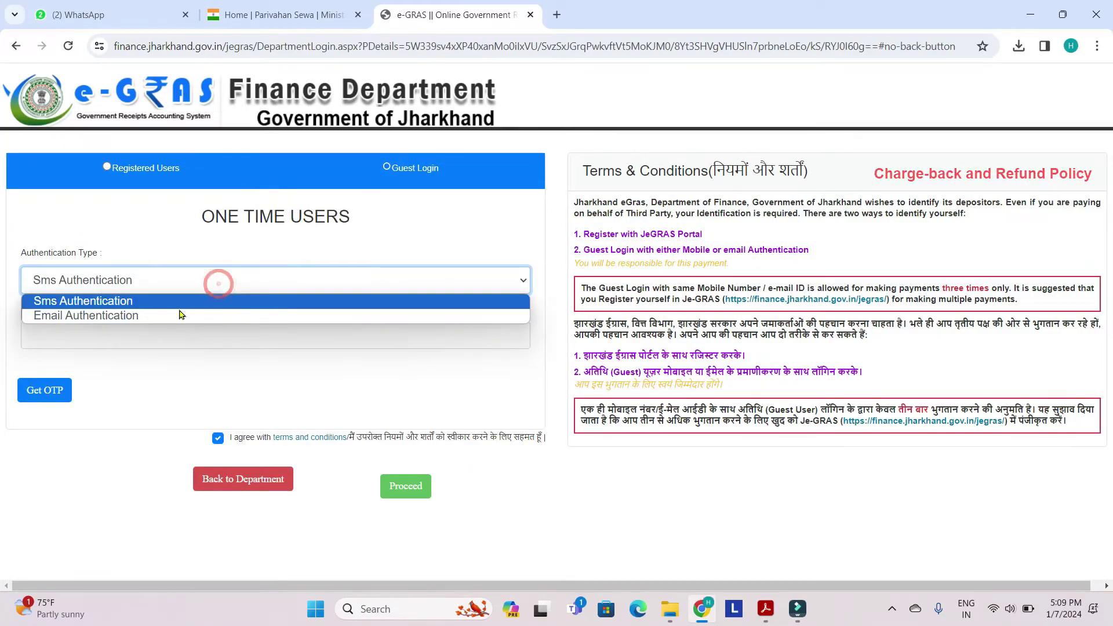
{"action": "left_click", "coordinate": [163, 302]}
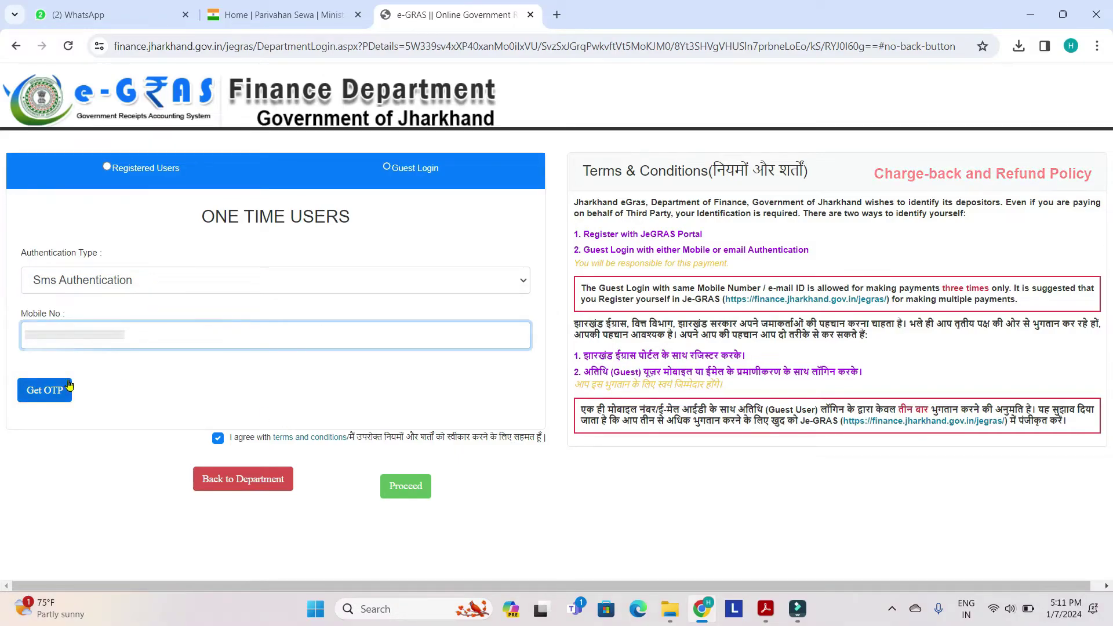
{"action": "left_click", "coordinate": [69, 387]}
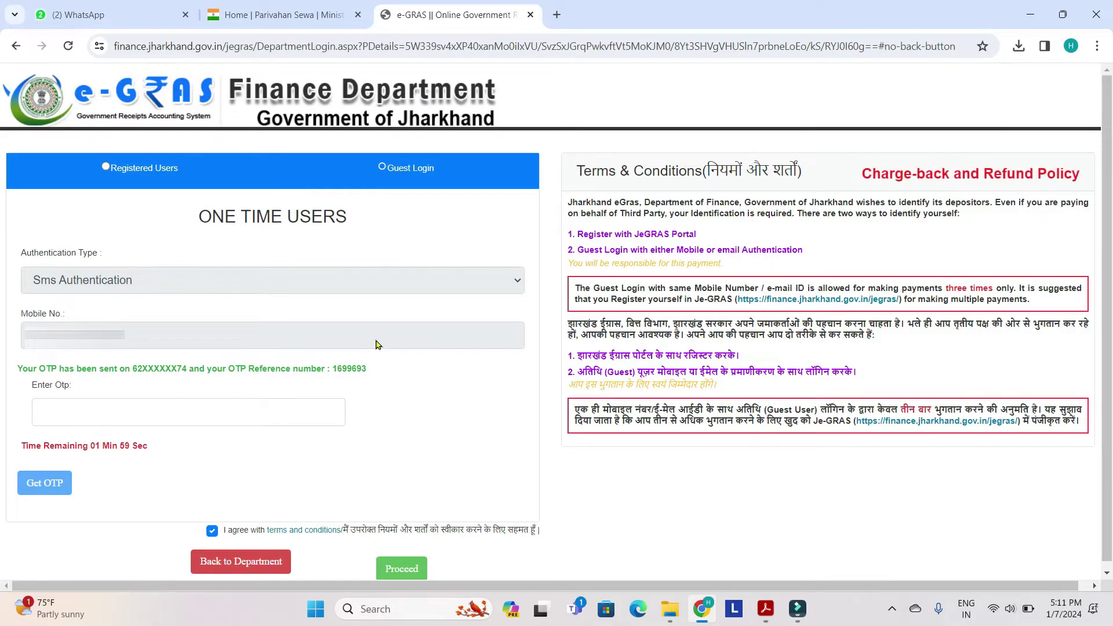
{"action": "left_click", "coordinate": [241, 406]}
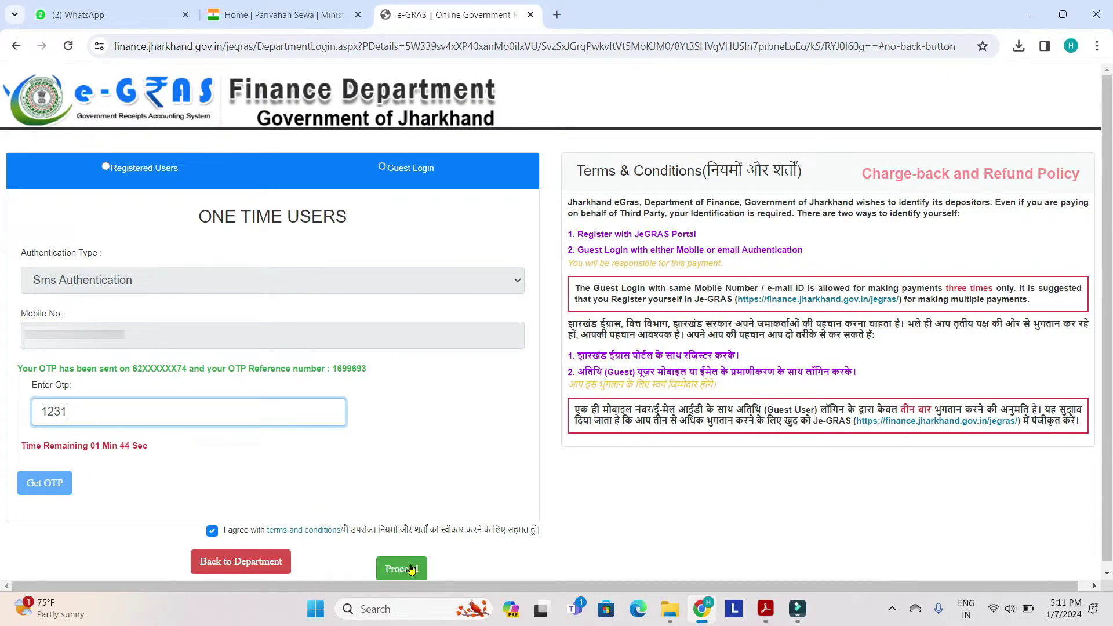
{"action": "left_click", "coordinate": [413, 569]}
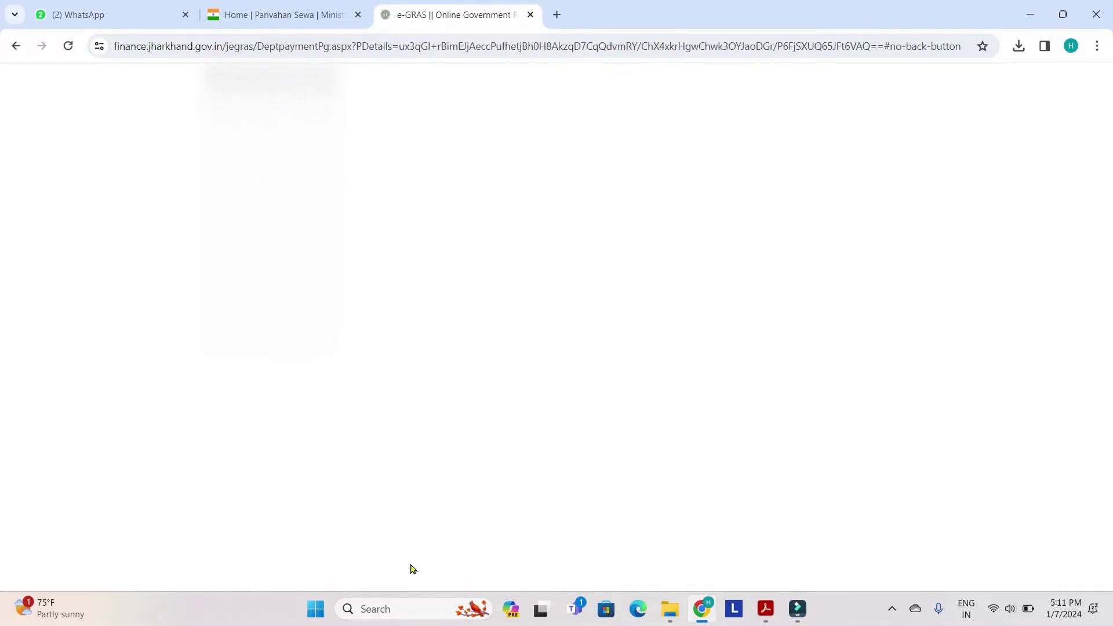
Step: Pay Rs 250 via SBIePay and agree to the challan terms to reach the UPI options
{"action": "scroll", "coordinate": [413, 569], "scroll_direction": "down", "scroll_amount": 1}
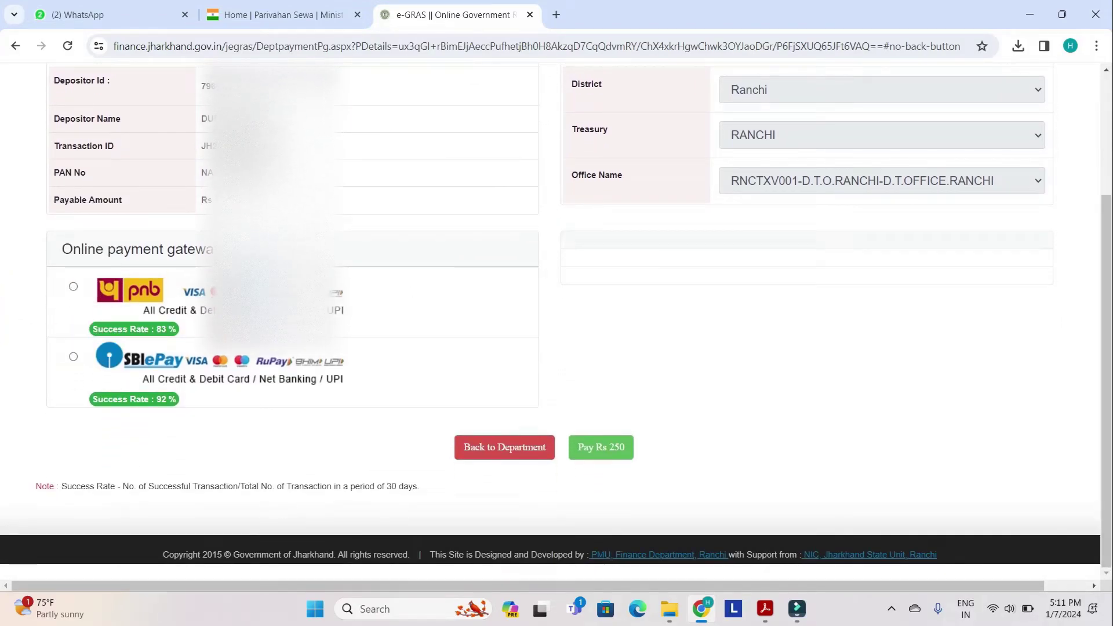
{"action": "left_click", "coordinate": [73, 357]}
{"action": "left_click", "coordinate": [601, 447]}
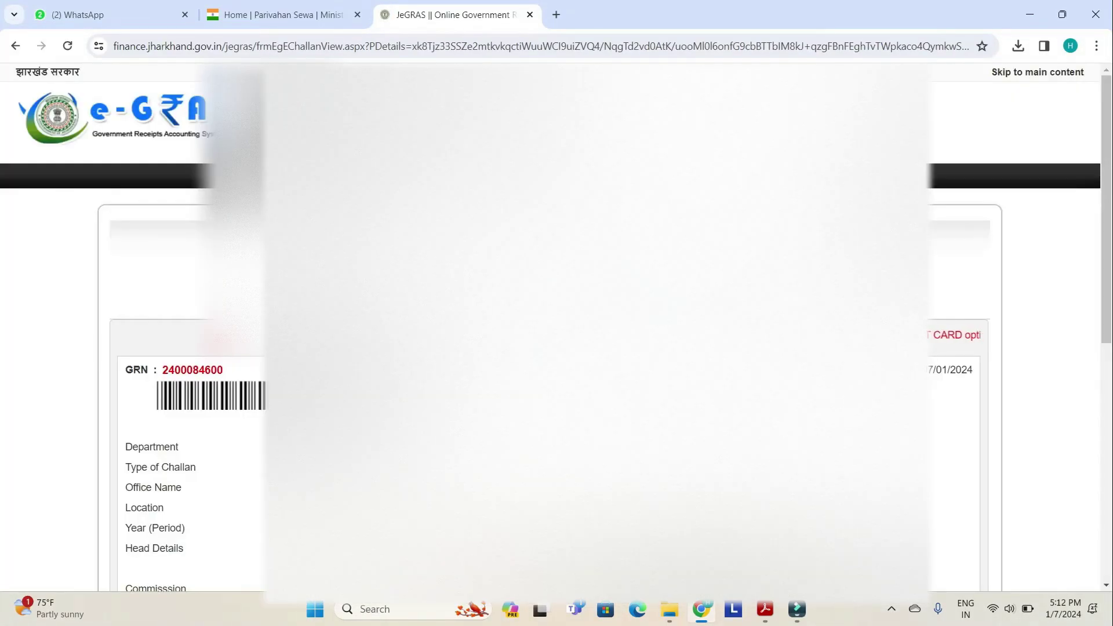
{"action": "scroll", "coordinate": [1, 422], "scroll_direction": "down", "scroll_amount": 5}
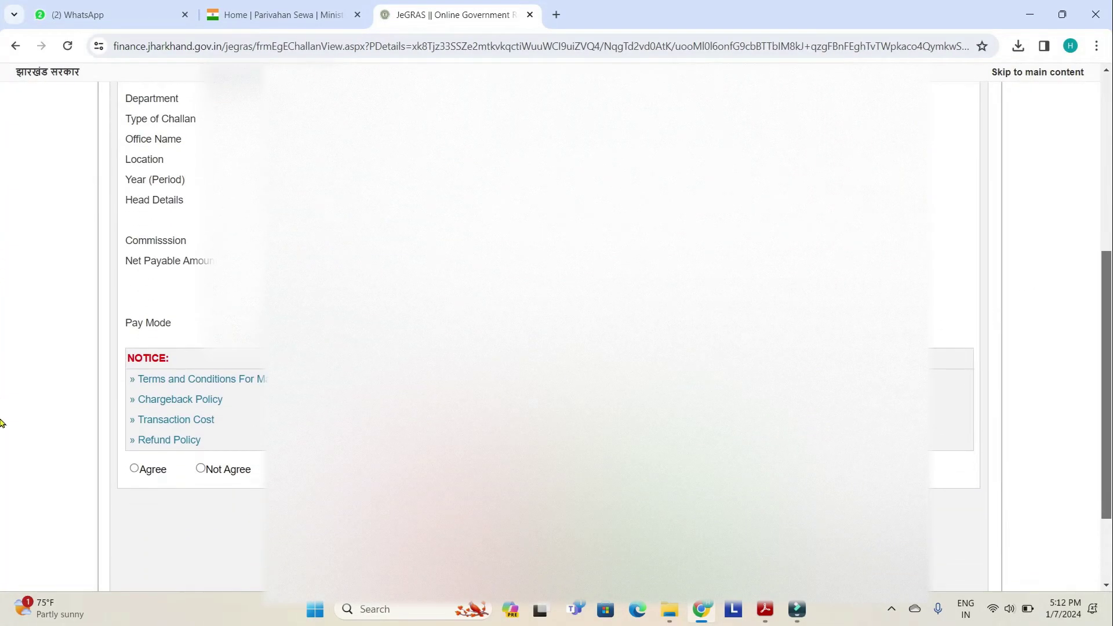
{"action": "scroll", "coordinate": [1, 422], "scroll_direction": "down", "scroll_amount": 1}
{"action": "left_click", "coordinate": [135, 420]}
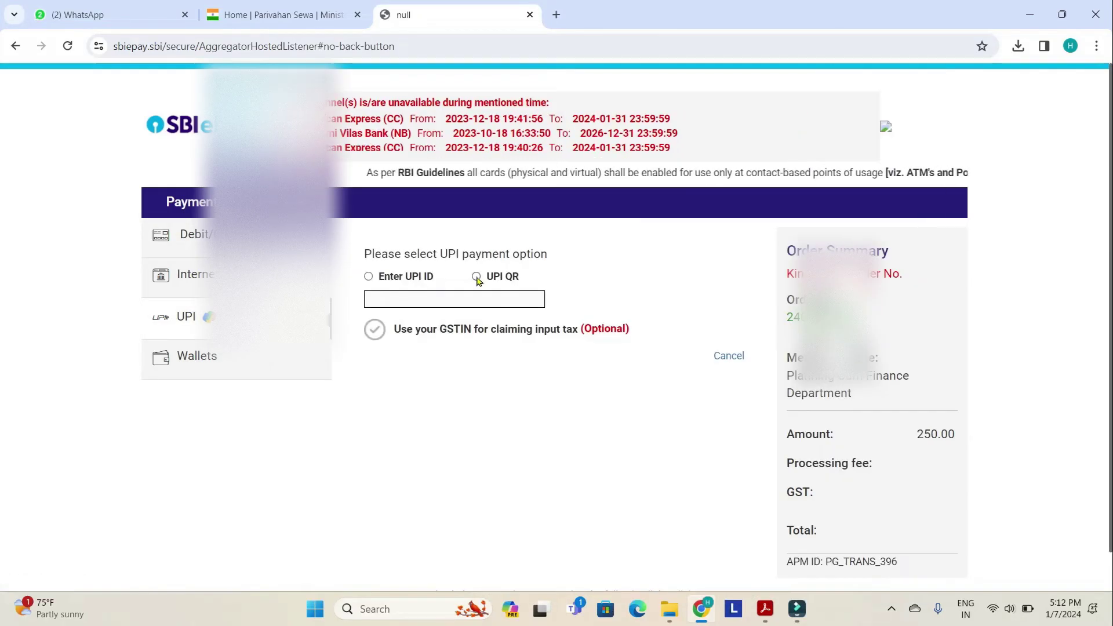
Step: Pay the 250.00 INR learner licence fee in SBIePay using the UPI QR option
{"action": "left_click", "coordinate": [476, 277]}
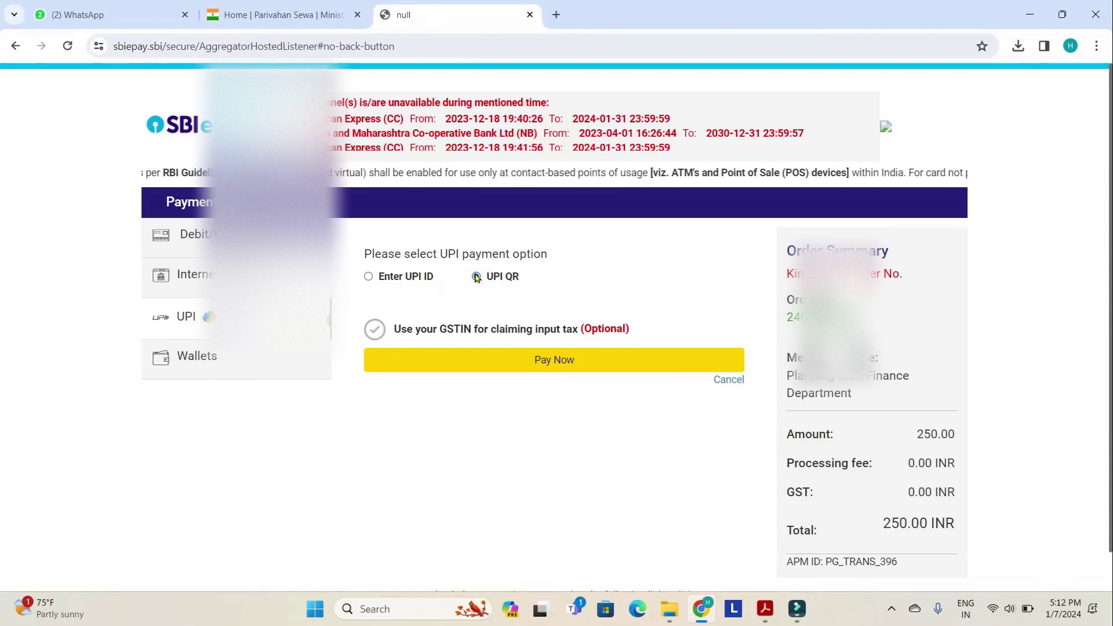
{"action": "left_click", "coordinate": [556, 364]}
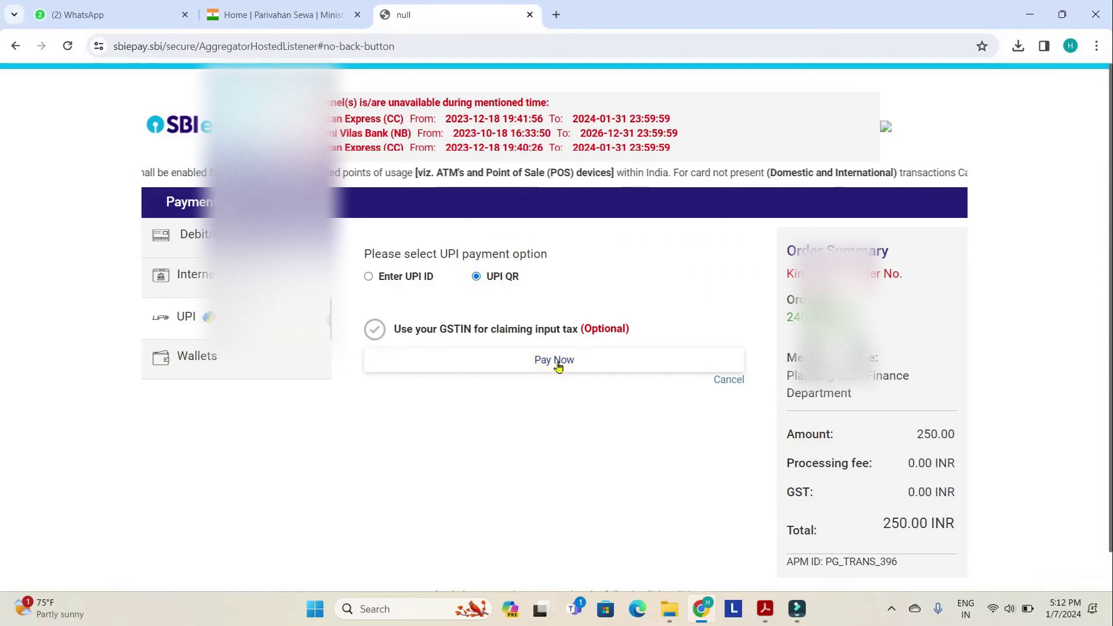
{"action": "left_click", "coordinate": [545, 364]}
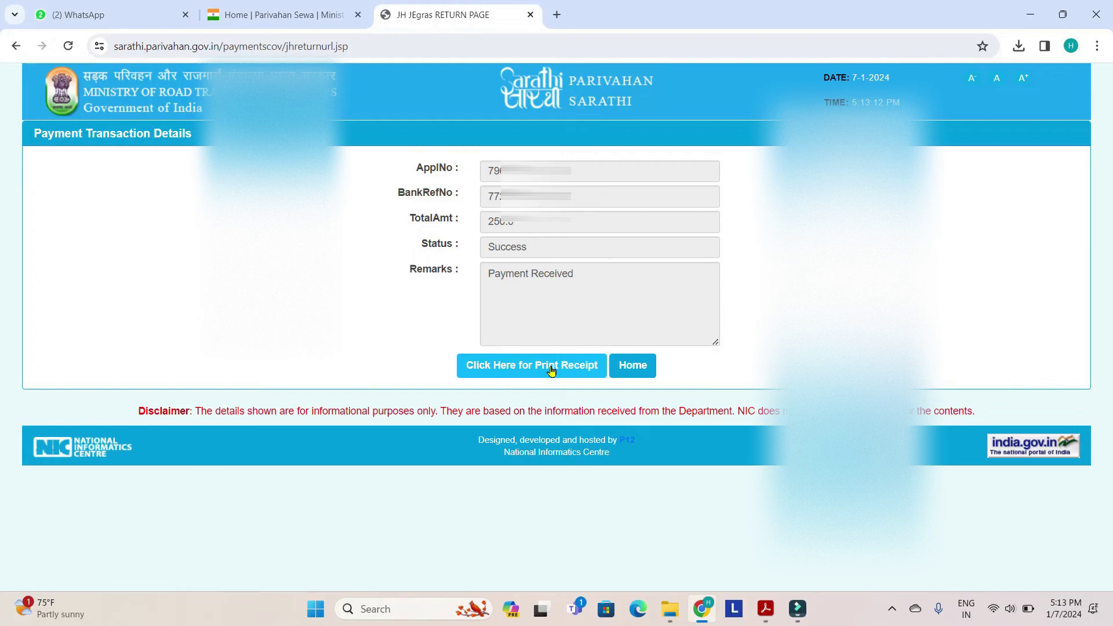
Step: Save the fee e-receipt as a PDF under a new file name, then return to Parivahan Sewa
{"action": "left_click", "coordinate": [552, 371]}
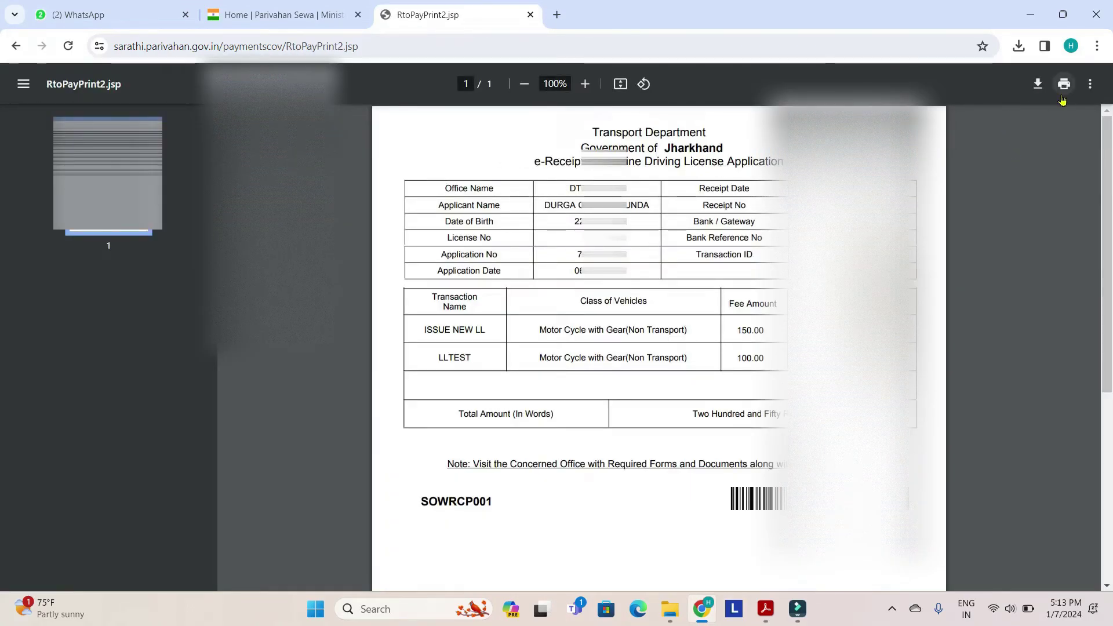
{"action": "left_click", "coordinate": [1038, 84]}
{"action": "type", "text": "d"}
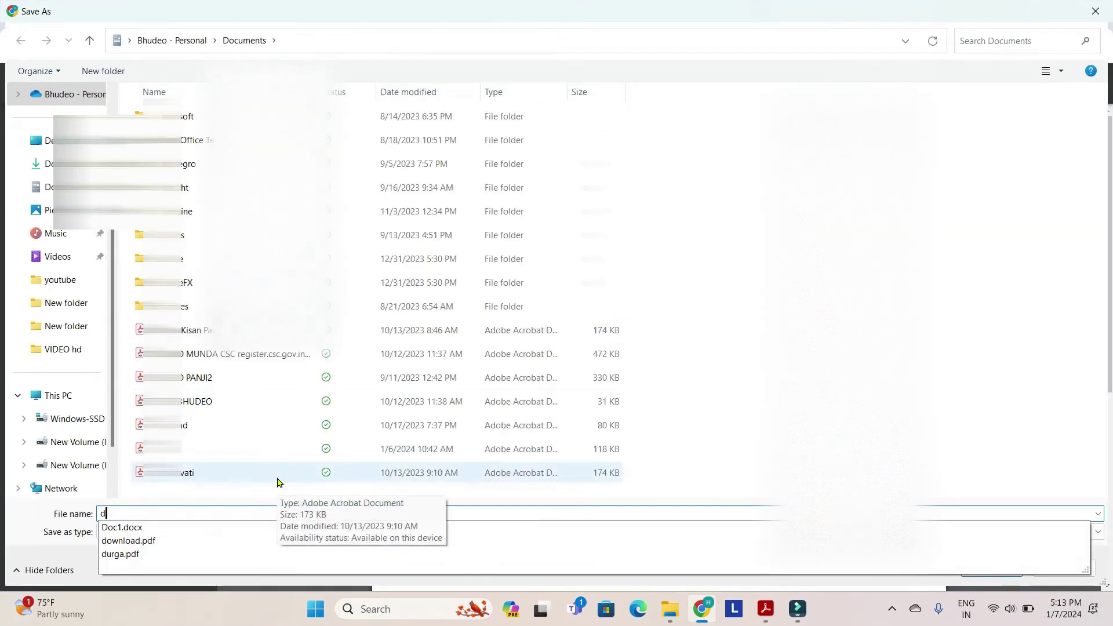
{"action": "type", "text": "urga 1"}
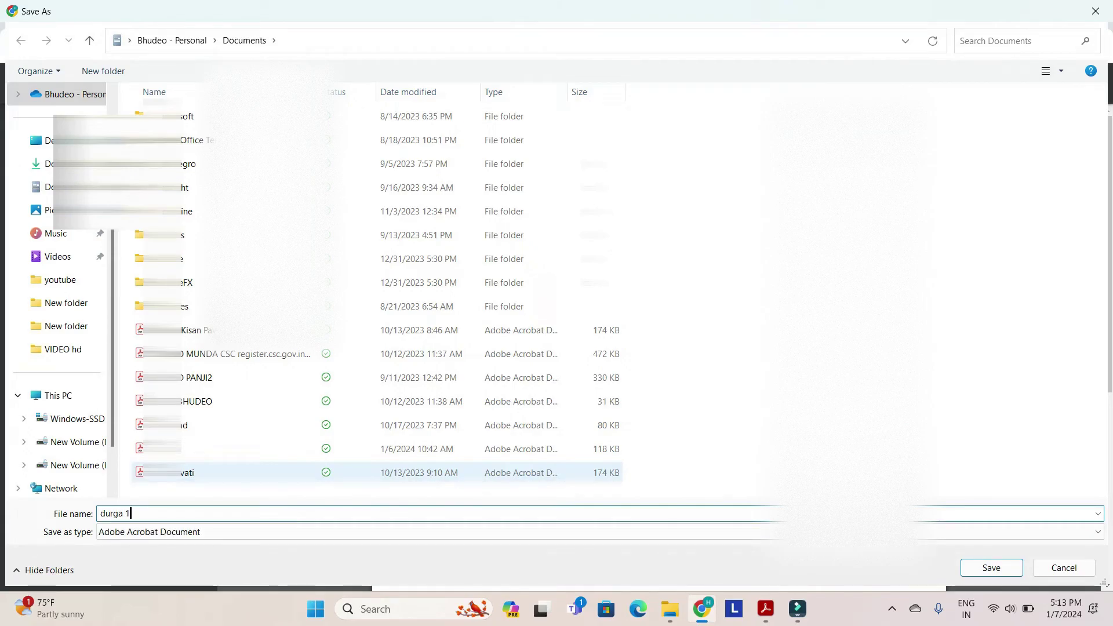
{"action": "key", "text": "Return"}
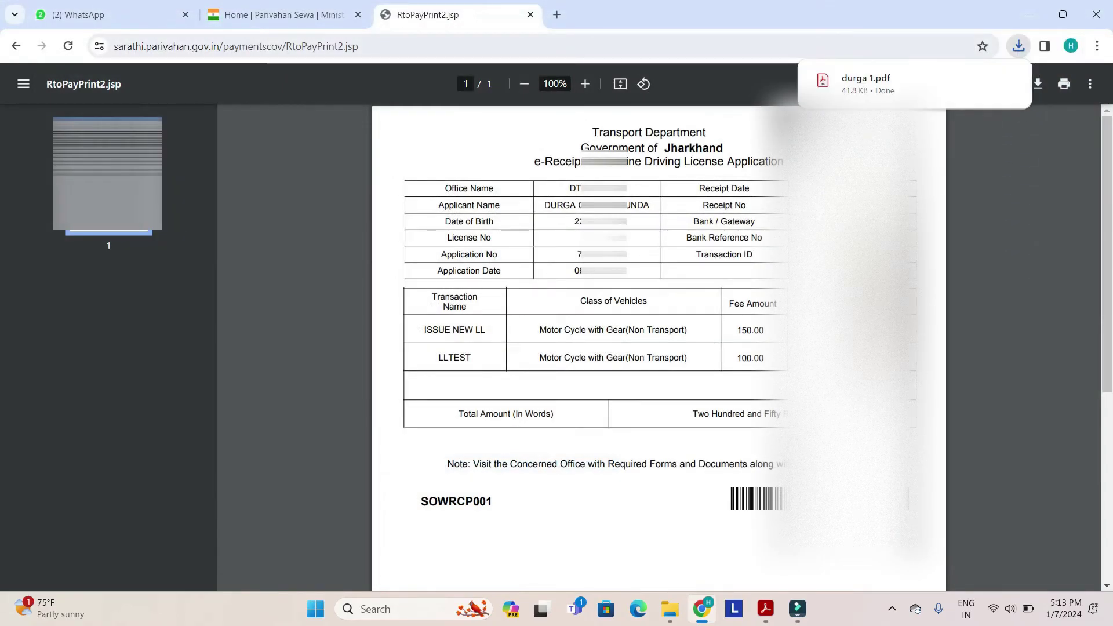
{"action": "left_click", "coordinate": [301, 7]}
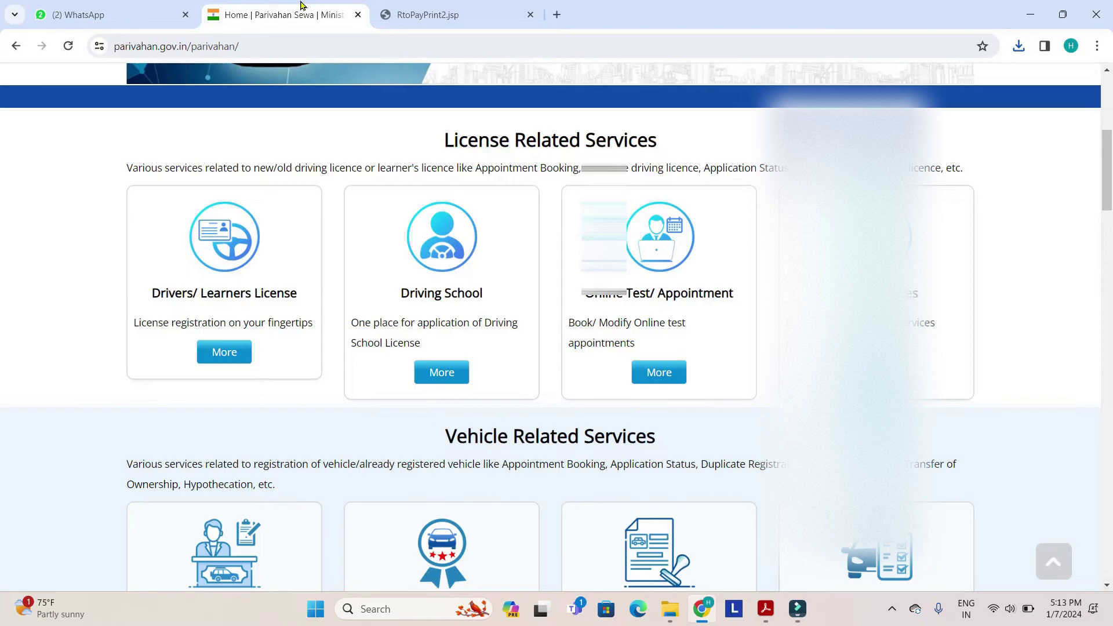
Step: Look up the learner licence Application Status by application number, date of birth and captcha
{"action": "left_click", "coordinate": [231, 238]}
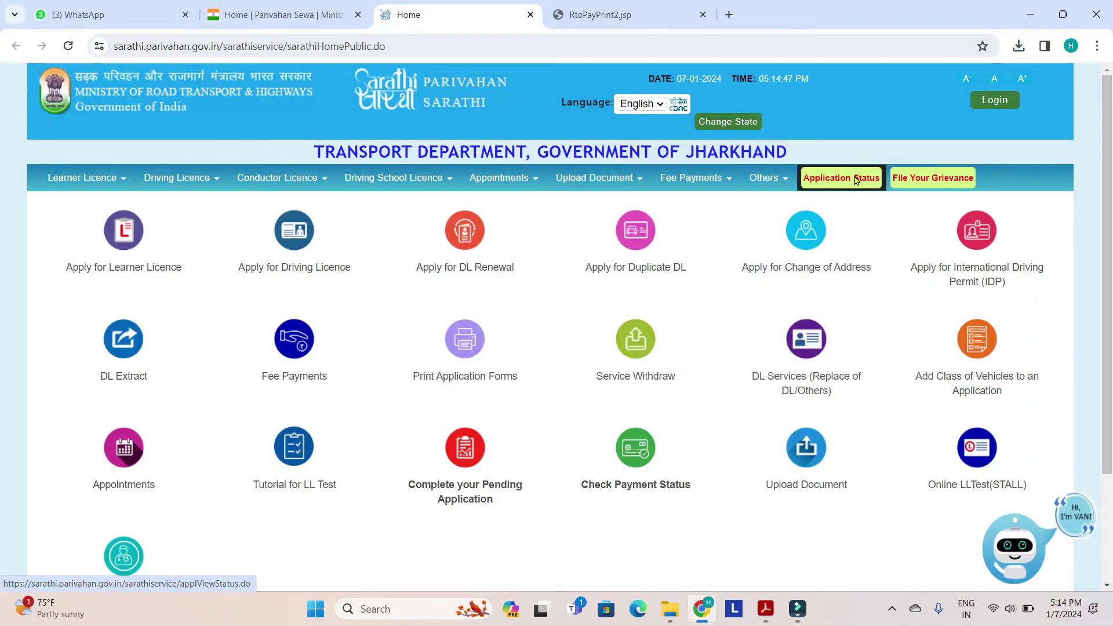
{"action": "left_click", "coordinate": [855, 179]}
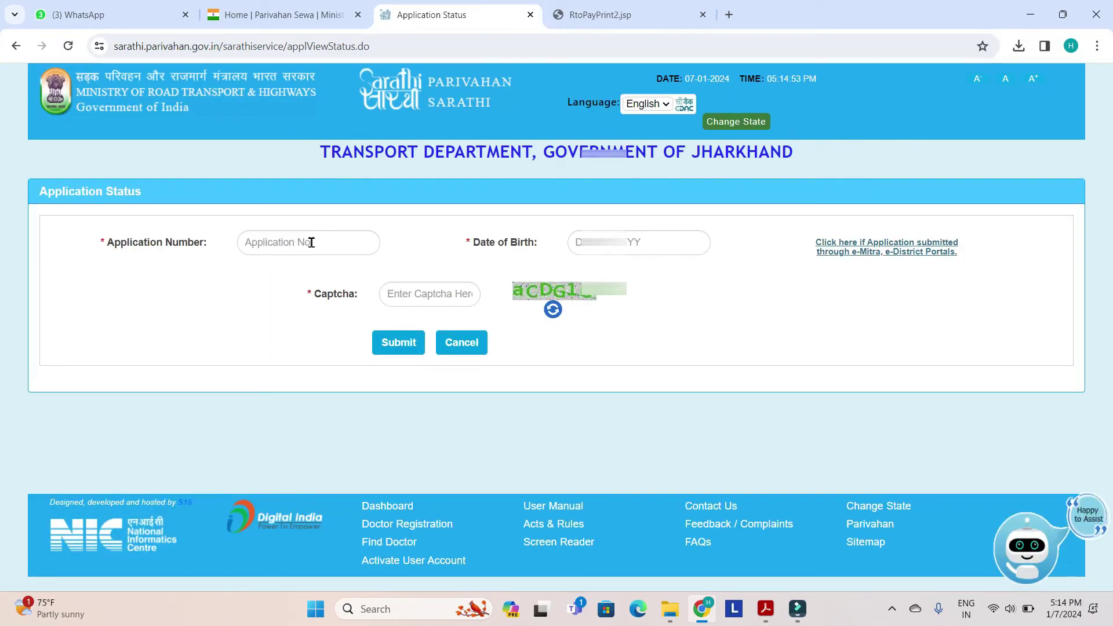
{"action": "left_click", "coordinate": [311, 242]}
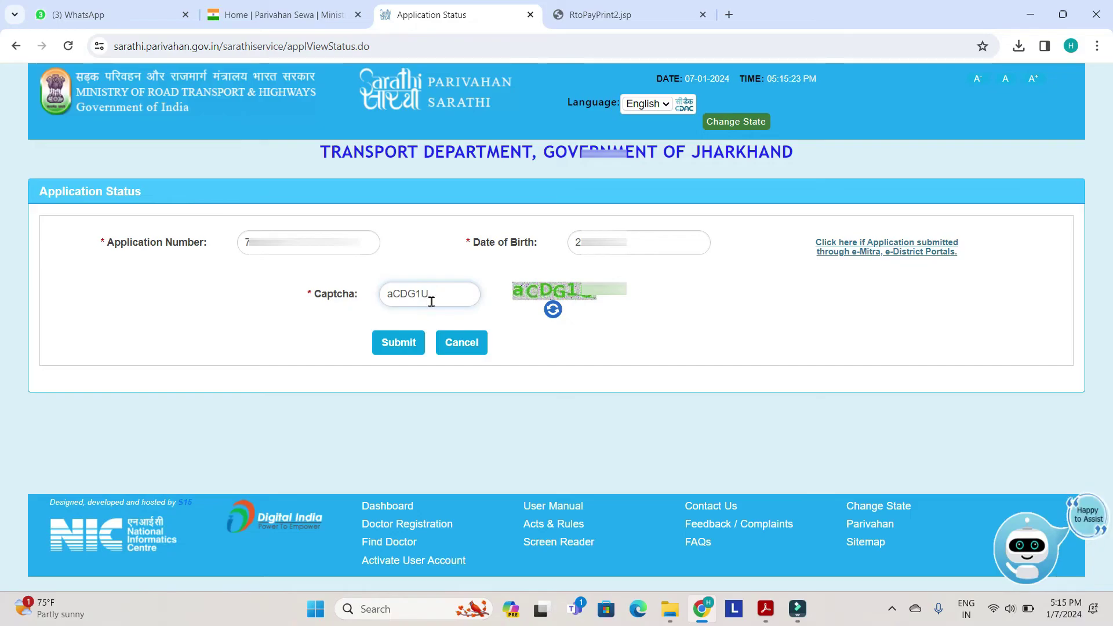
{"action": "left_click", "coordinate": [398, 343]}
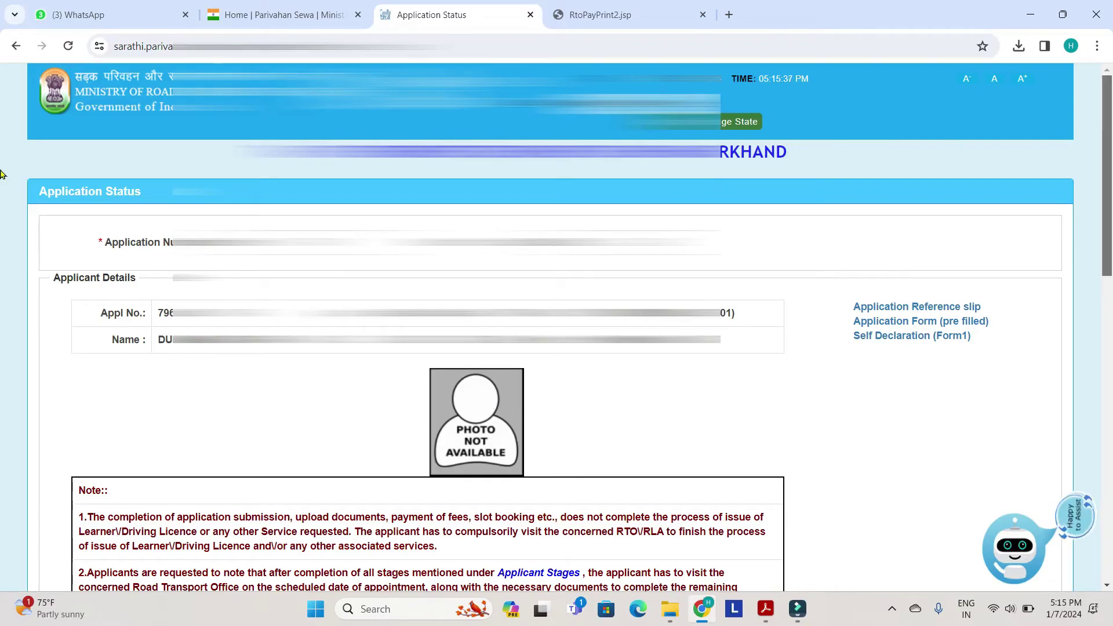
Step: Review the status stages showing fill details, document upload and fee payment as Completed
{"action": "scroll", "coordinate": [2, 174], "scroll_direction": "down", "scroll_amount": 5}
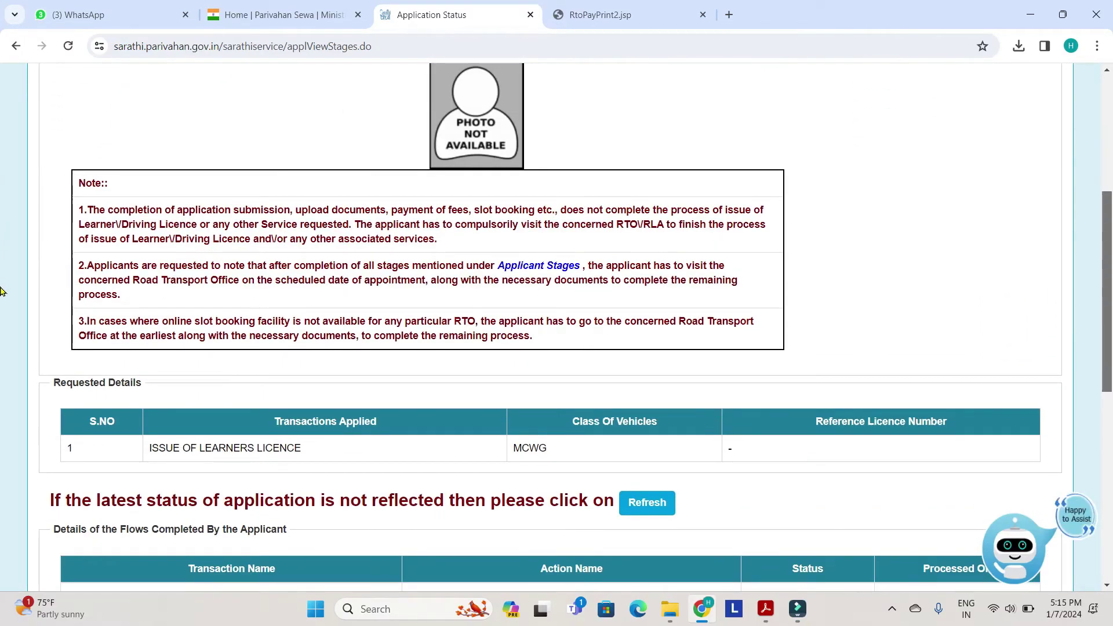
{"action": "scroll", "coordinate": [2, 289], "scroll_direction": "down", "scroll_amount": 2}
{"action": "scroll", "coordinate": [1, 336], "scroll_direction": "down", "scroll_amount": 2}
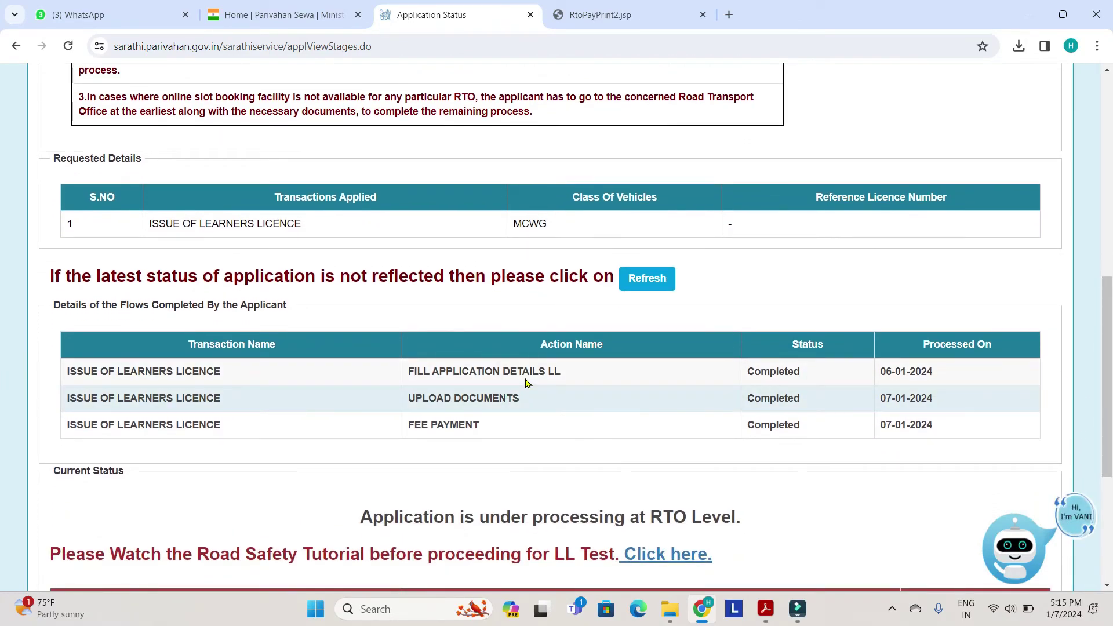
{"action": "scroll", "coordinate": [1, 336], "scroll_direction": "down", "scroll_amount": 2}
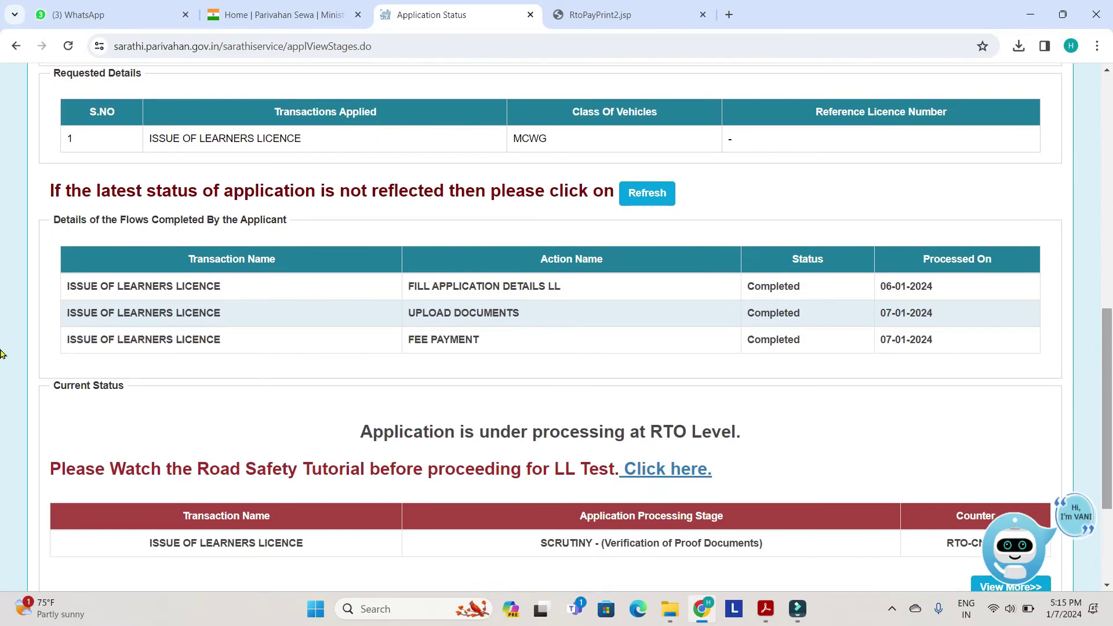
{"action": "scroll", "coordinate": [2, 354], "scroll_direction": "down", "scroll_amount": 4}
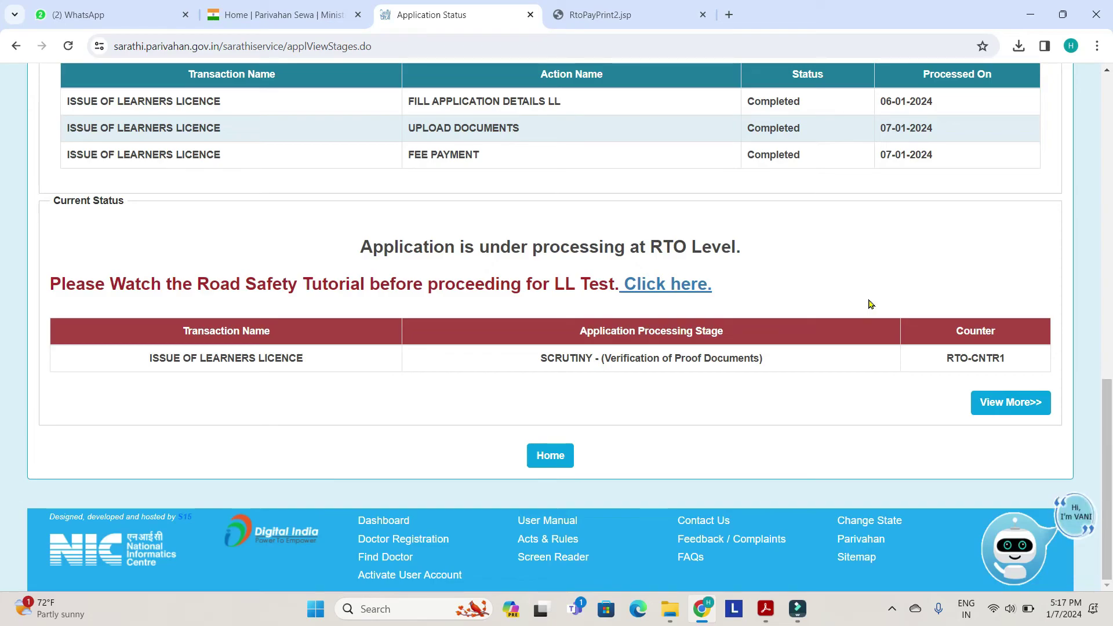
{"action": "scroll", "coordinate": [1086, 309], "scroll_direction": "up", "scroll_amount": 15}
{"action": "scroll", "coordinate": [2, 217], "scroll_direction": "down", "scroll_amount": 2}
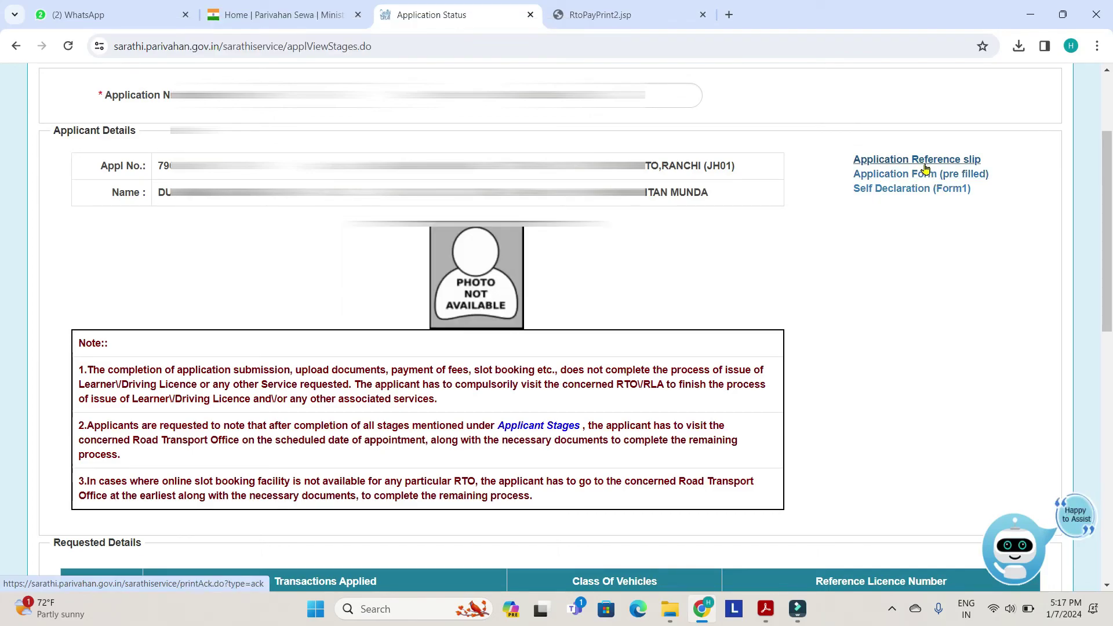
Step: Save the pre-filled application form as a PDF under a new name, then show the Application Reference Slip
{"action": "left_click", "coordinate": [932, 177]}
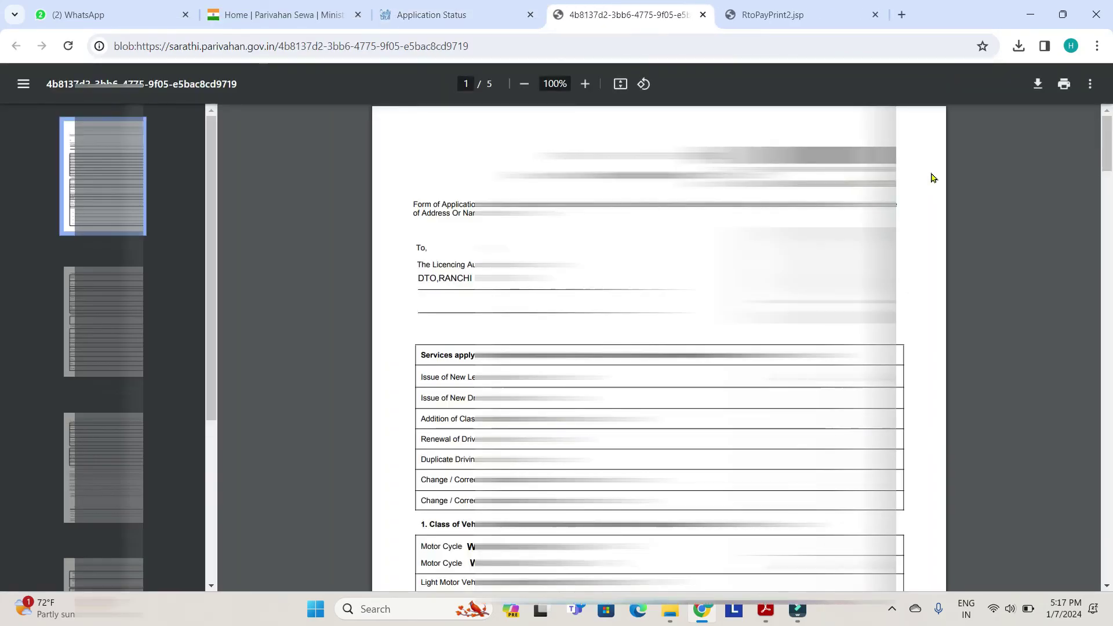
{"action": "left_click_drag", "start_coordinate": [1108, 155], "coordinate": [1109, 340]}
{"action": "left_click", "coordinate": [1037, 84]}
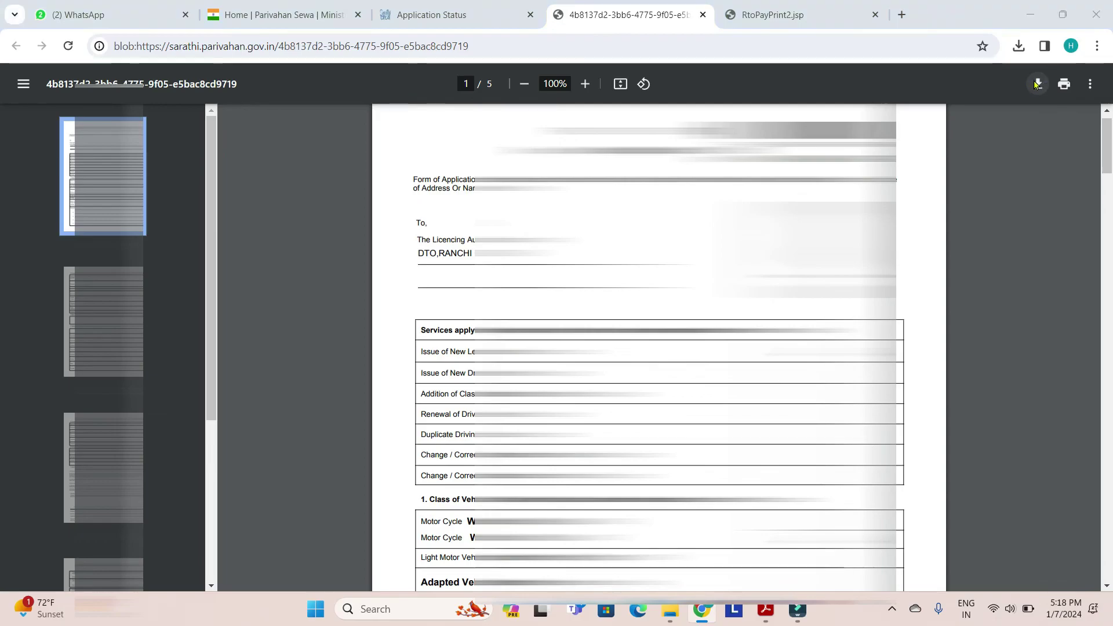
{"action": "type", "text": "durga"}
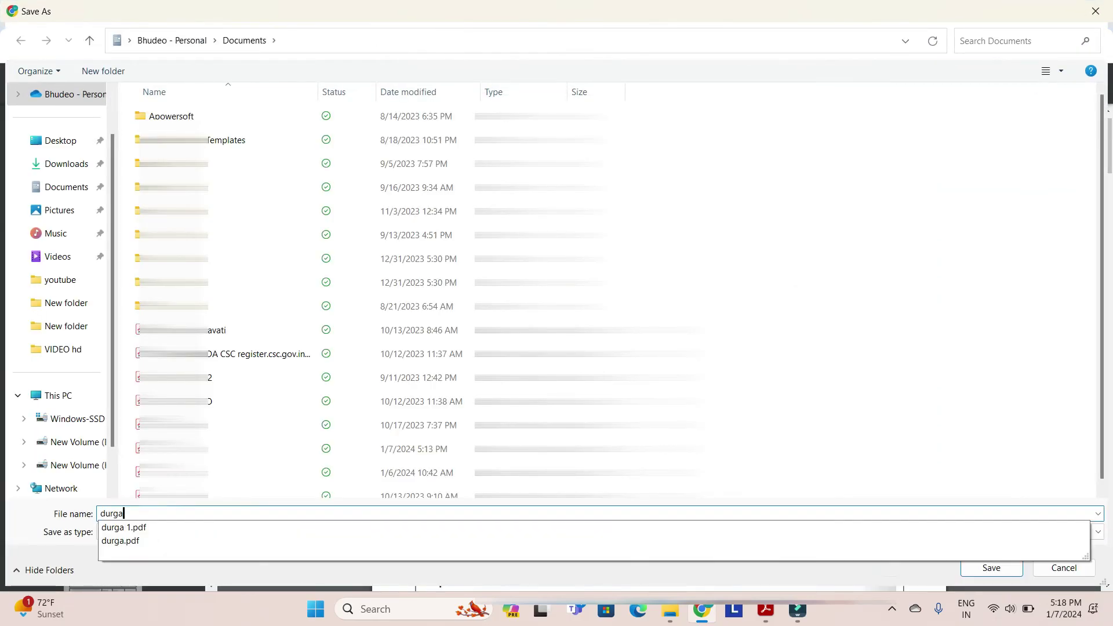
{"action": "type", "text": "2"}
{"action": "key", "text": "Return"}
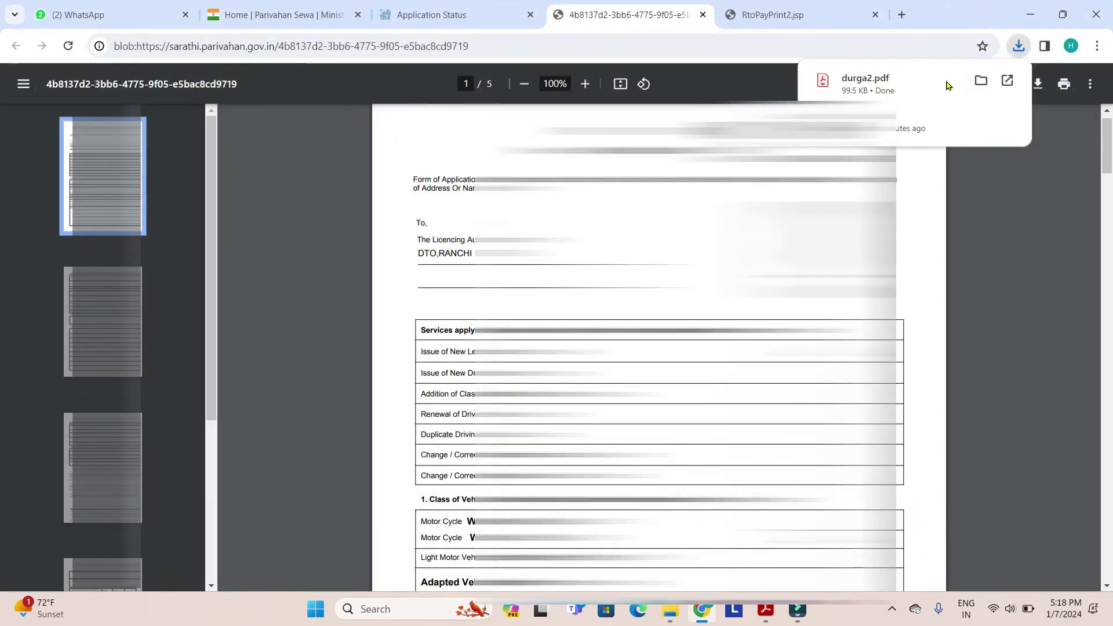
{"action": "left_click", "coordinate": [458, 7]}
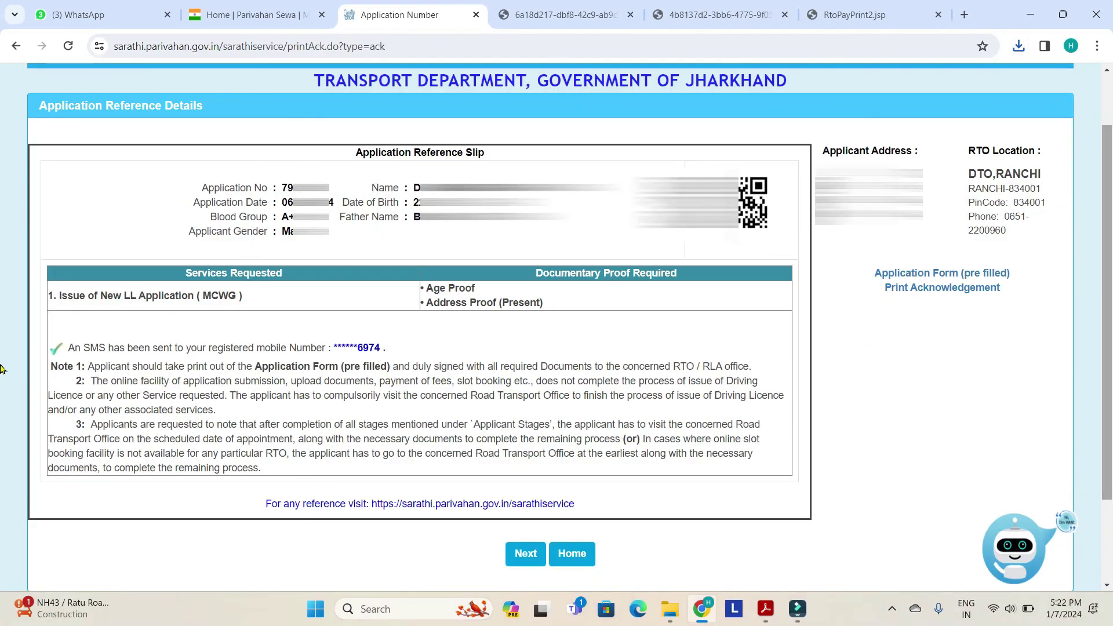